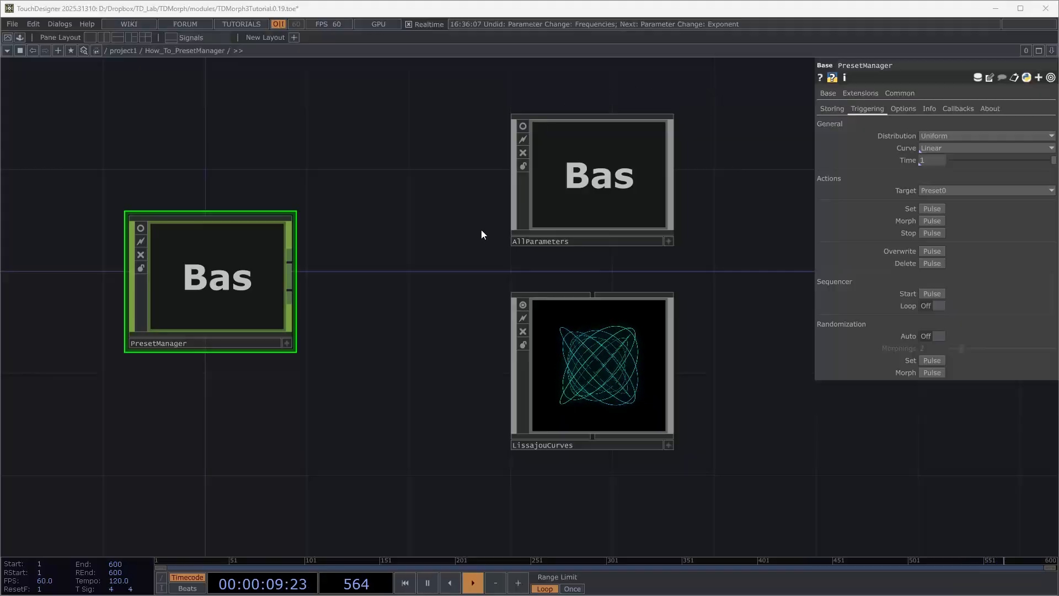
Move the AllParameters and LissajouCurves operators out of How_To_PresetManager and into container1.
drag(427, 239, 377, 261)
scroll(377, 261, down, 3)
drag(710, 306, 570, 320)
drag(746, 284, 619, 321)
drag(547, 236, 697, 219)
right_drag(635, 138, 428, 425)
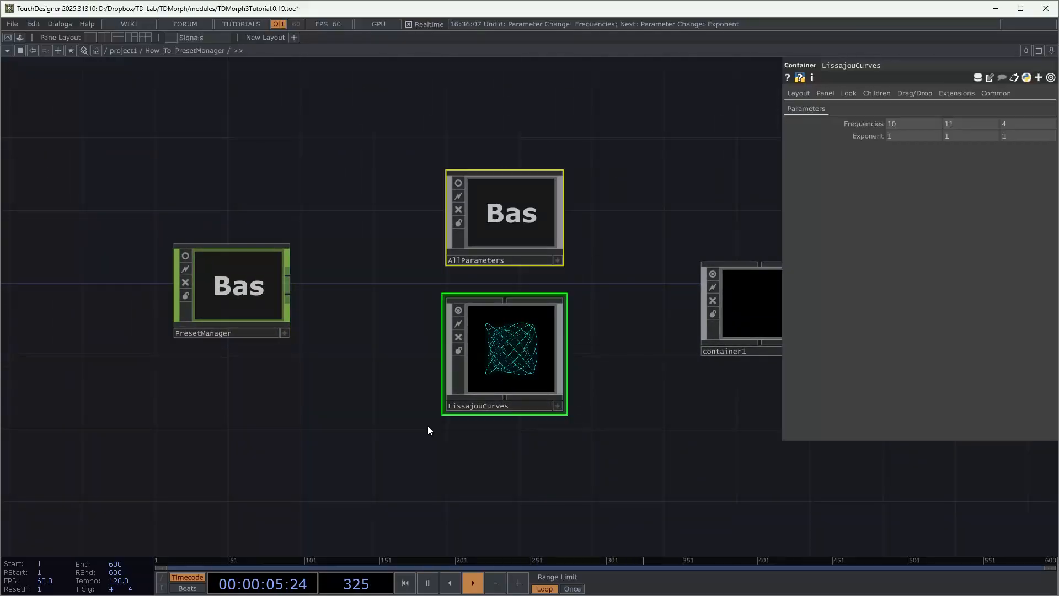
key(Delete)
drag(736, 310, 568, 300)
double_click(570, 305)
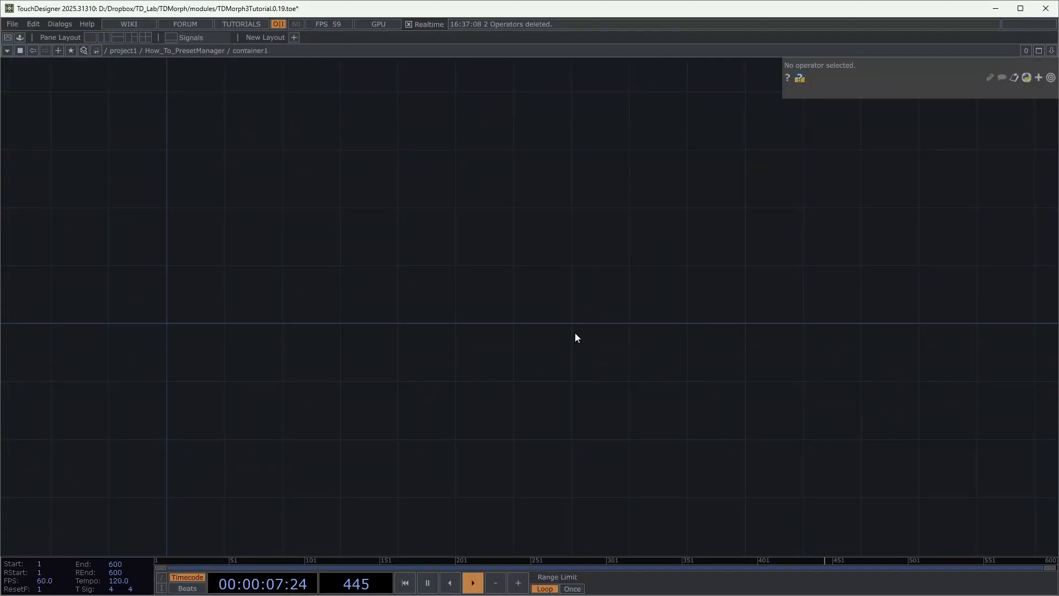
key(ctrl+v)
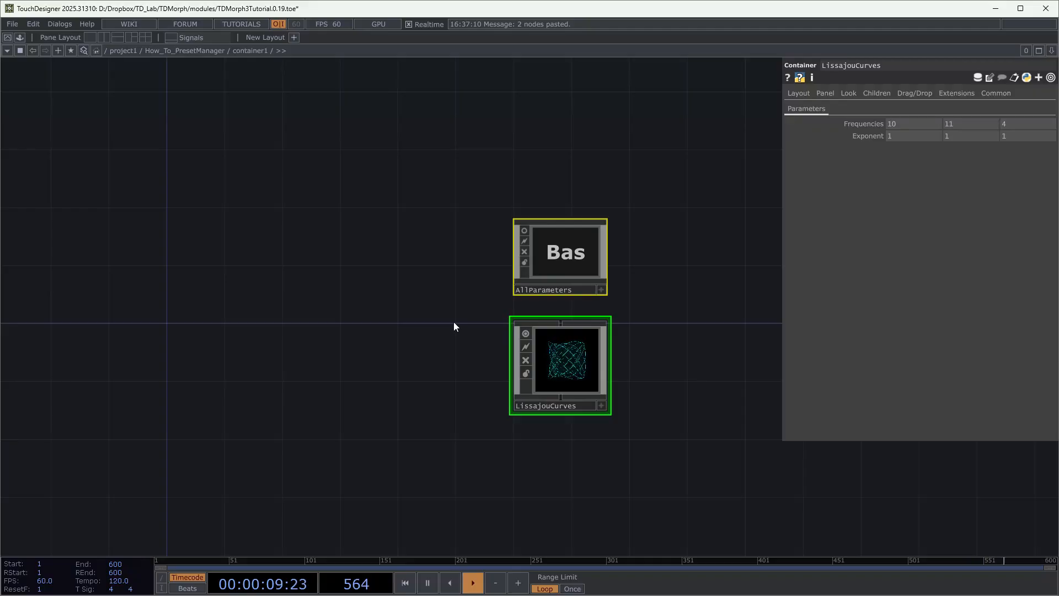
Split the workspace into two network panes, one showing PresetManager with its parameters and the other showing container1's operators.
click(453, 322)
key(alt+[)
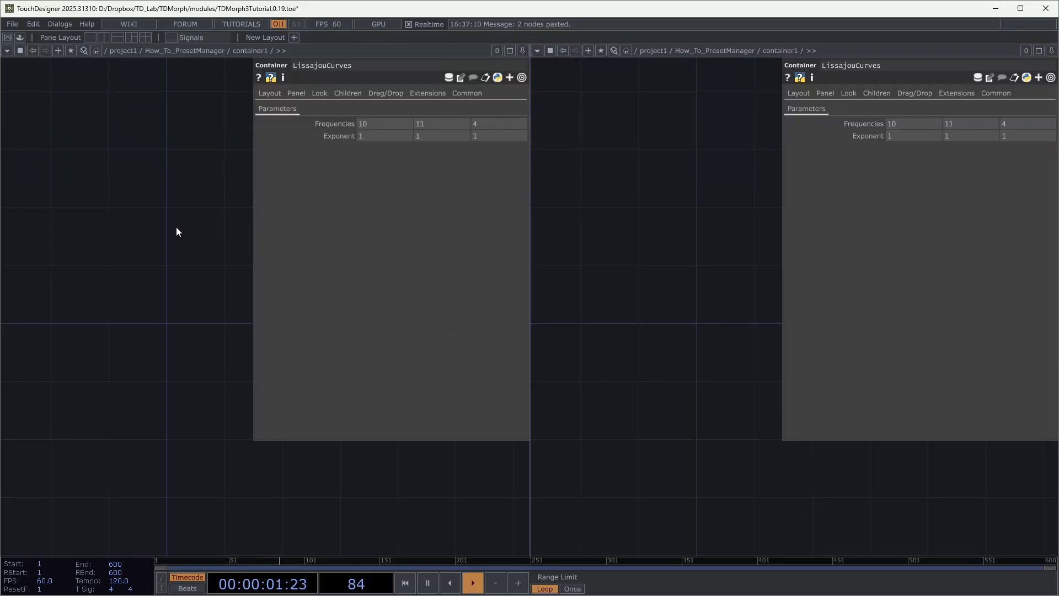
key(u)
key(p)
click(245, 275)
key(p)
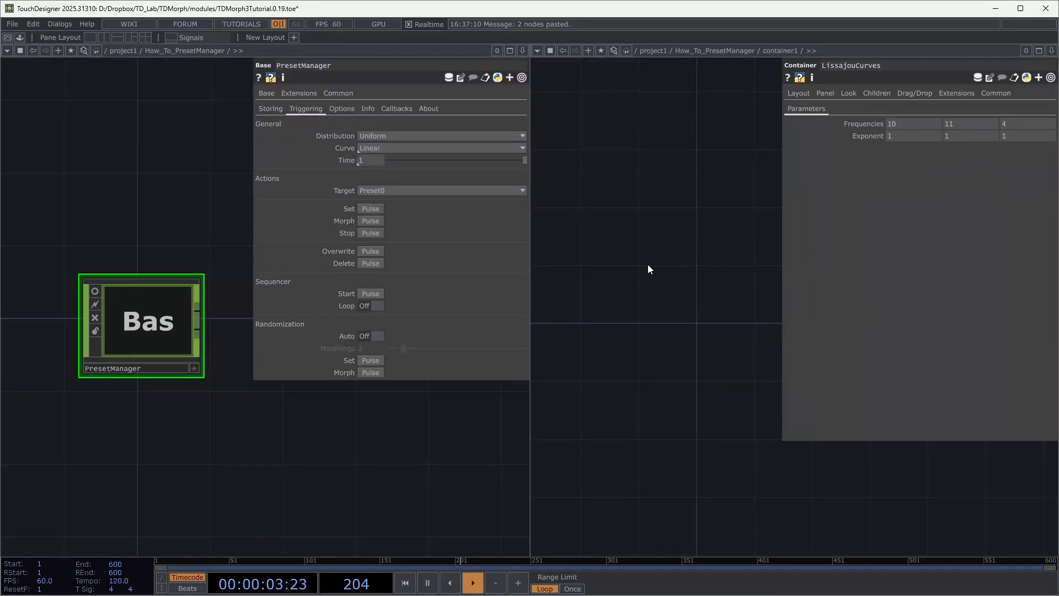
key(p)
key(h)
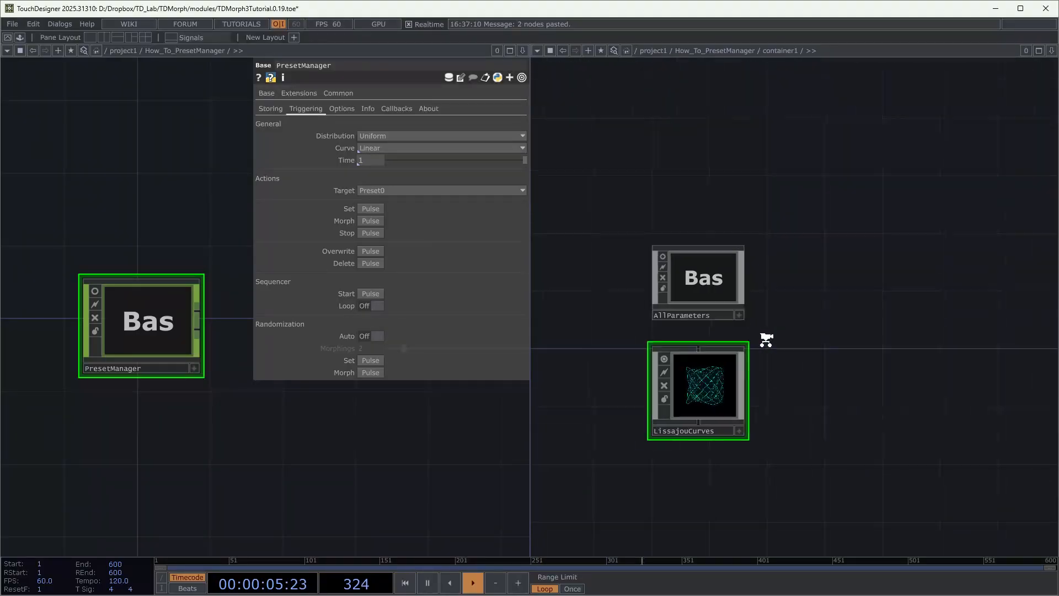
key(p)
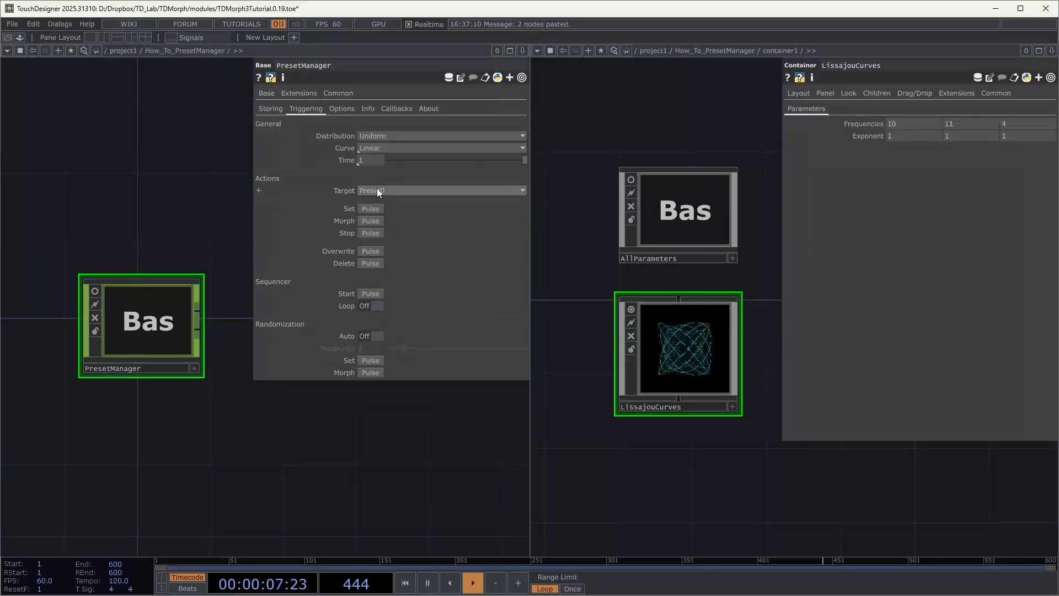
Try to set Preset1 from PresetManager, declining to remove the missing LissajouCurves node from the database.
click(406, 192)
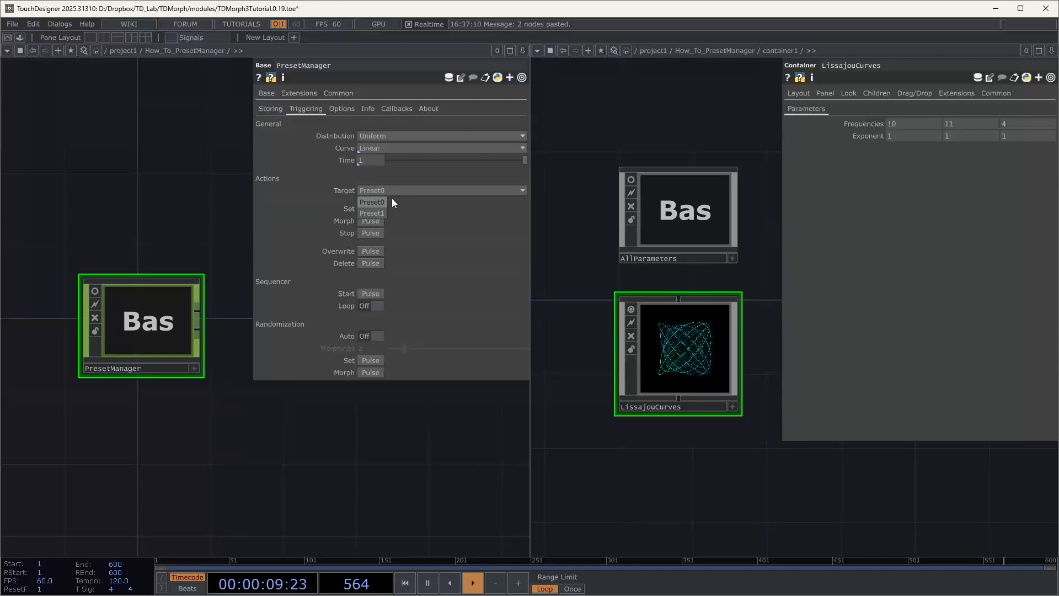
click(387, 207)
click(371, 210)
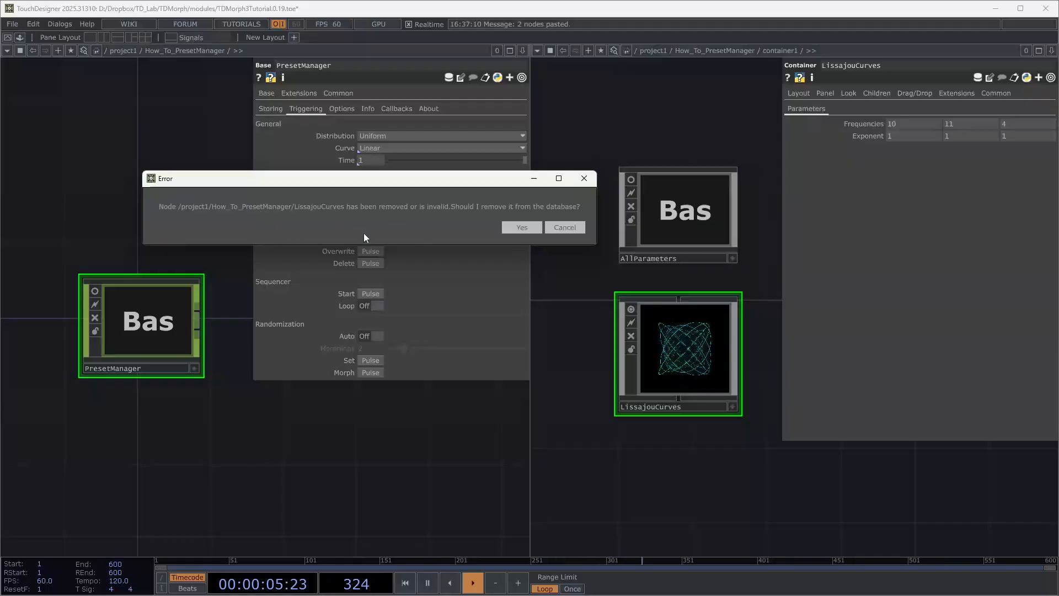
click(564, 227)
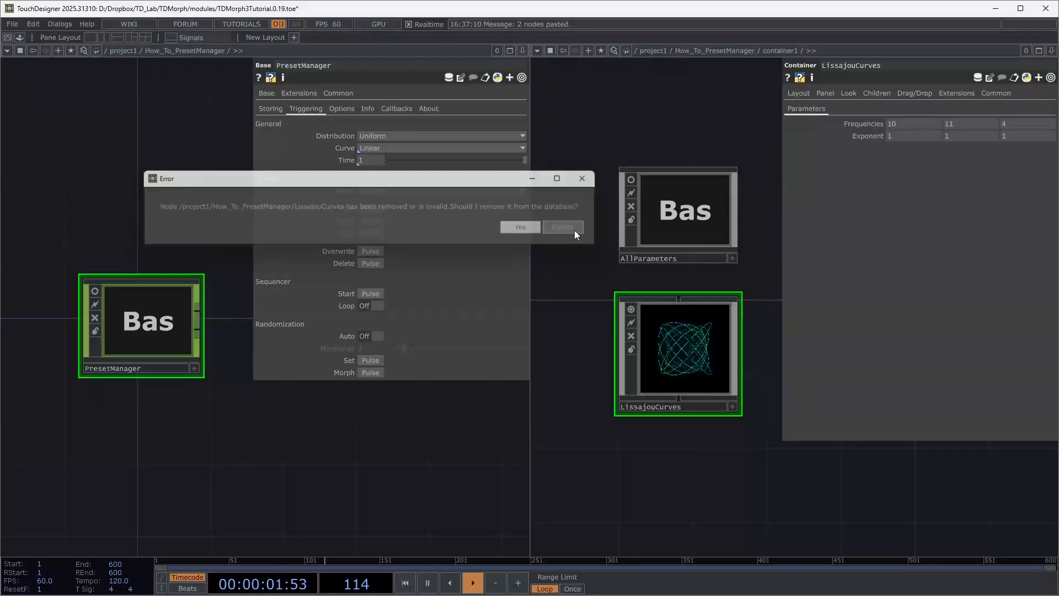
Examine the stored operator paths and available path actions in PresetManager's path editor, and close it.
click(270, 109)
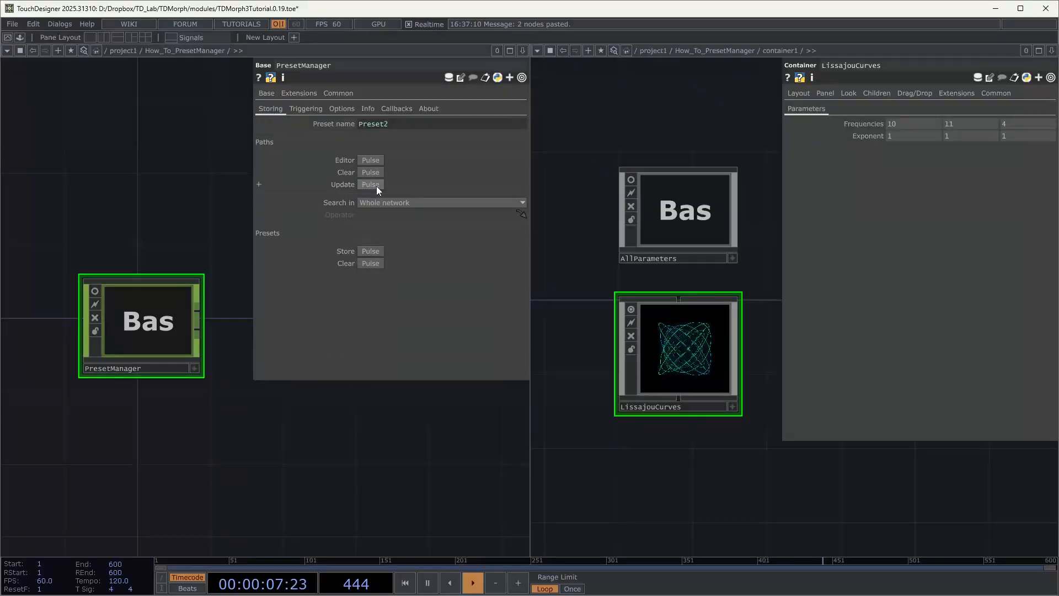
click(370, 160)
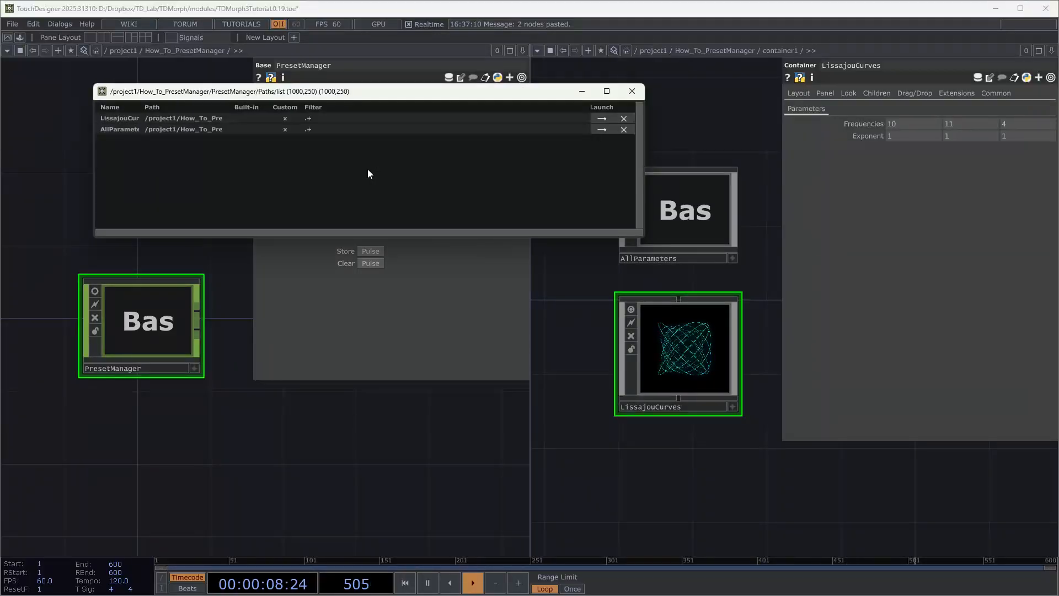
right_click(324, 180)
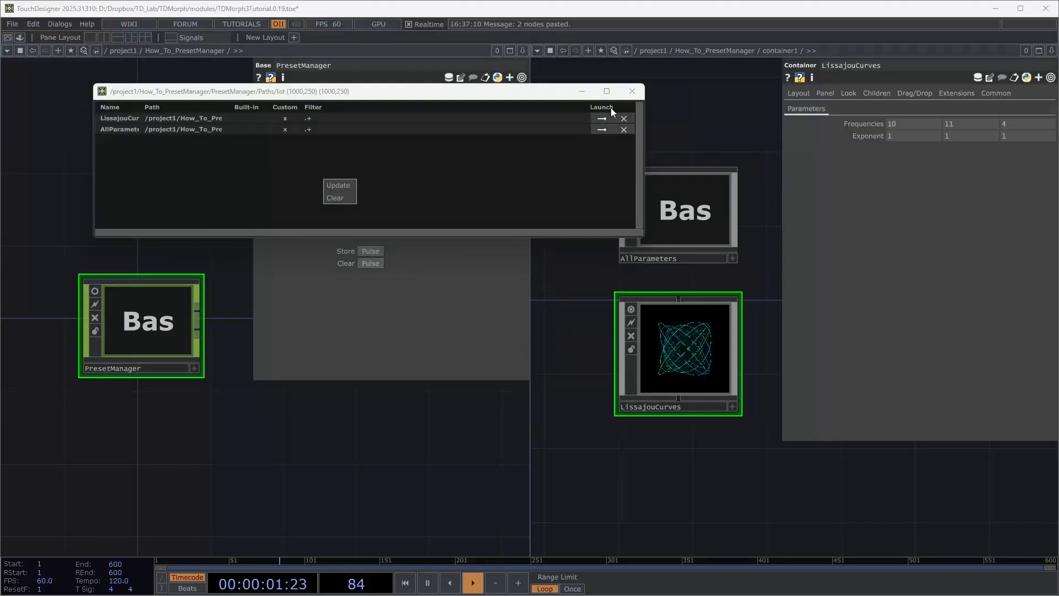
click(632, 91)
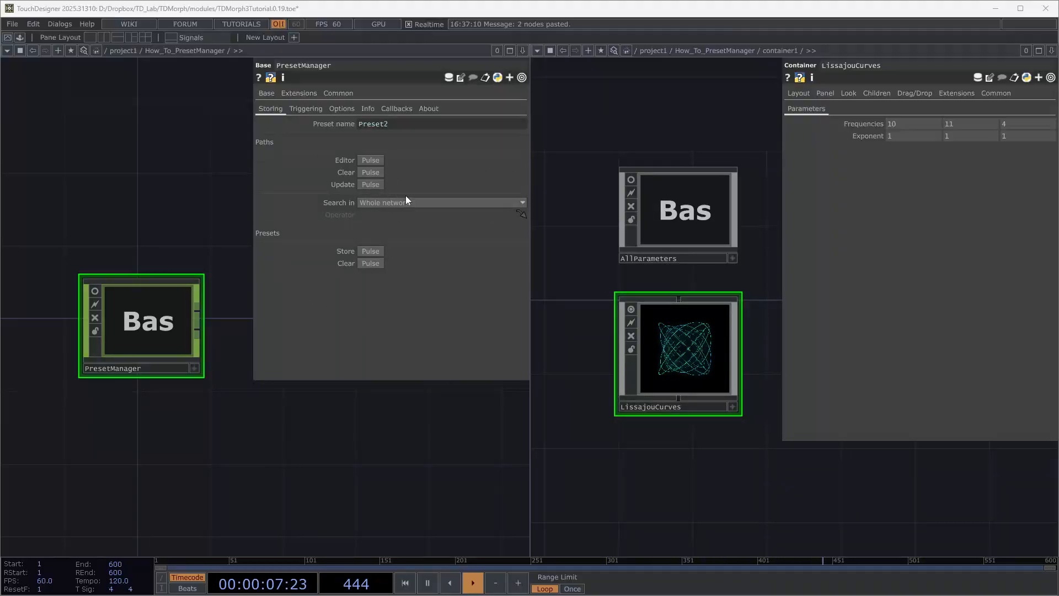
Update PresetManager's stored paths and set Preset1 on the moved operators.
click(376, 186)
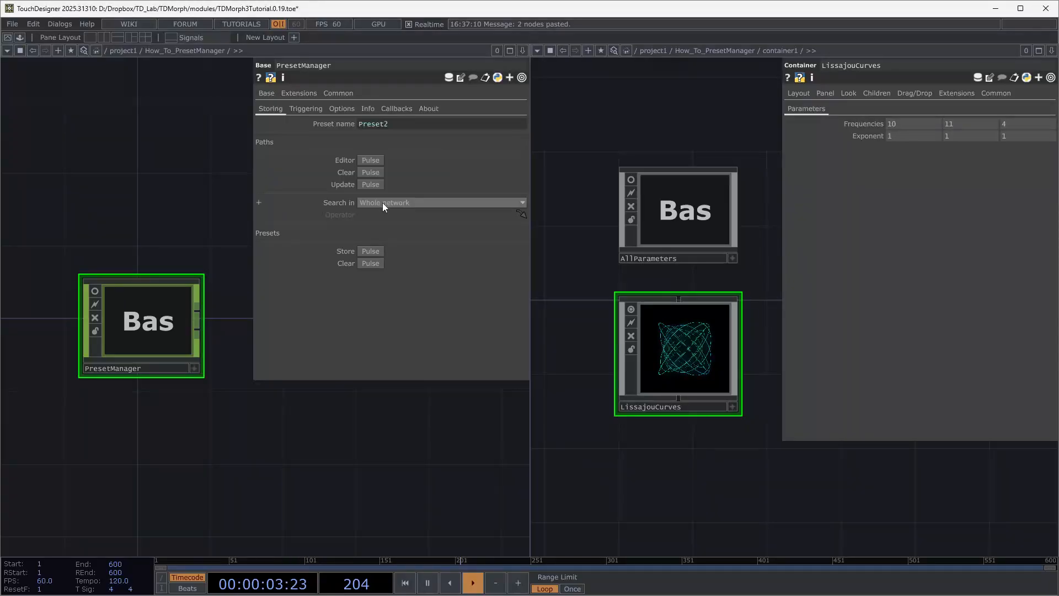
click(382, 203)
click(318, 109)
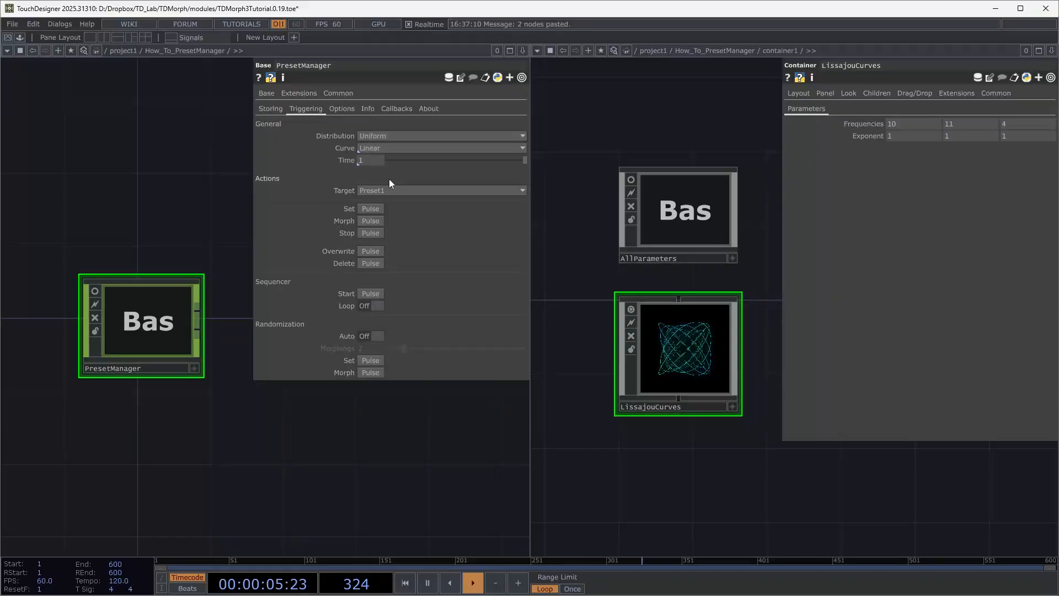
click(390, 192)
click(383, 212)
click(371, 209)
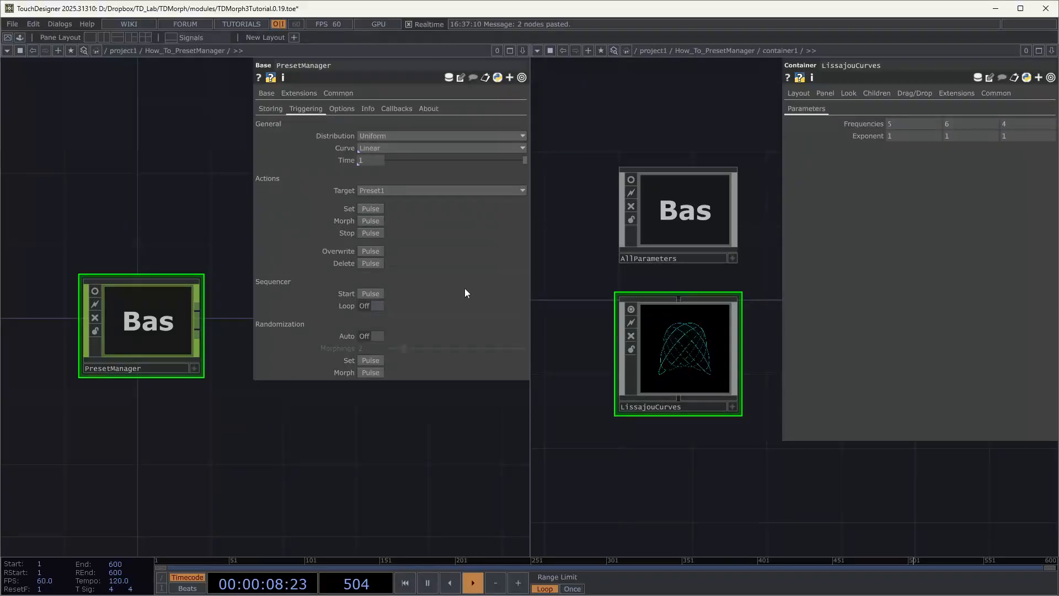
Inspect the AllParameters values and display the tags assigned to LissajouCurves.
click(683, 227)
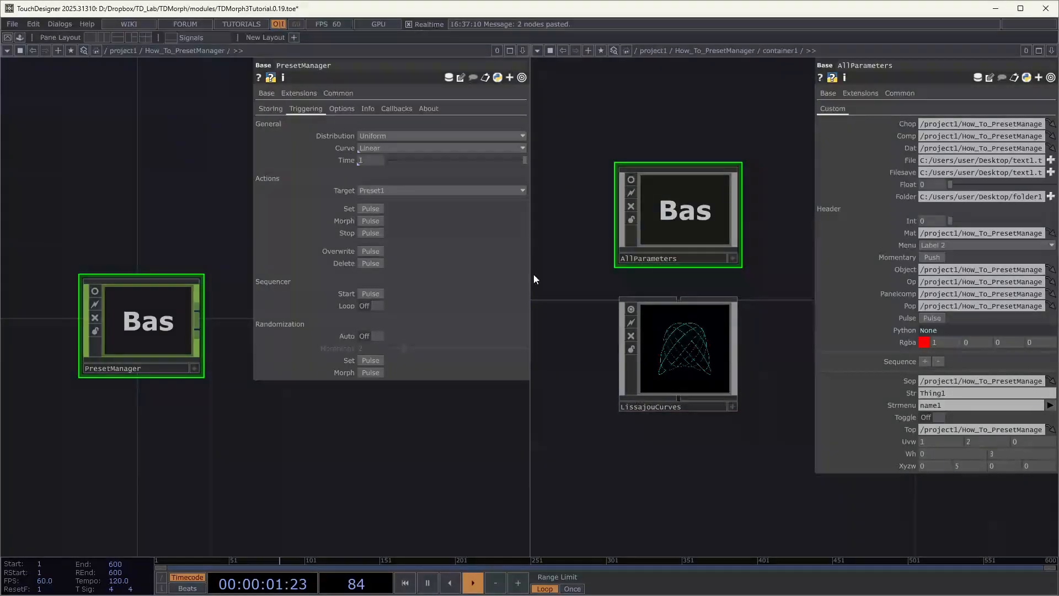
click(700, 348)
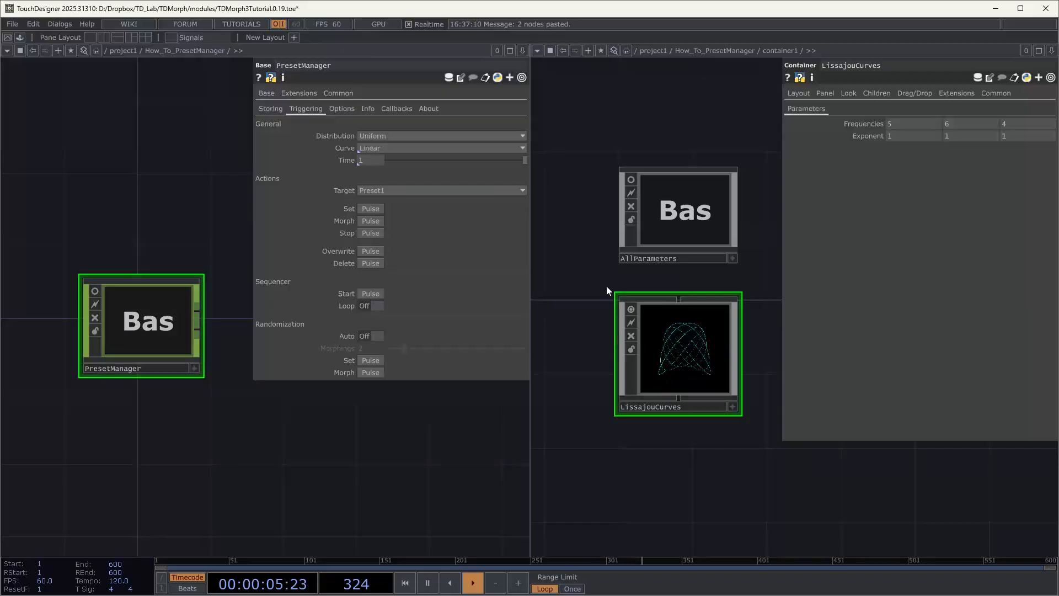
click(990, 78)
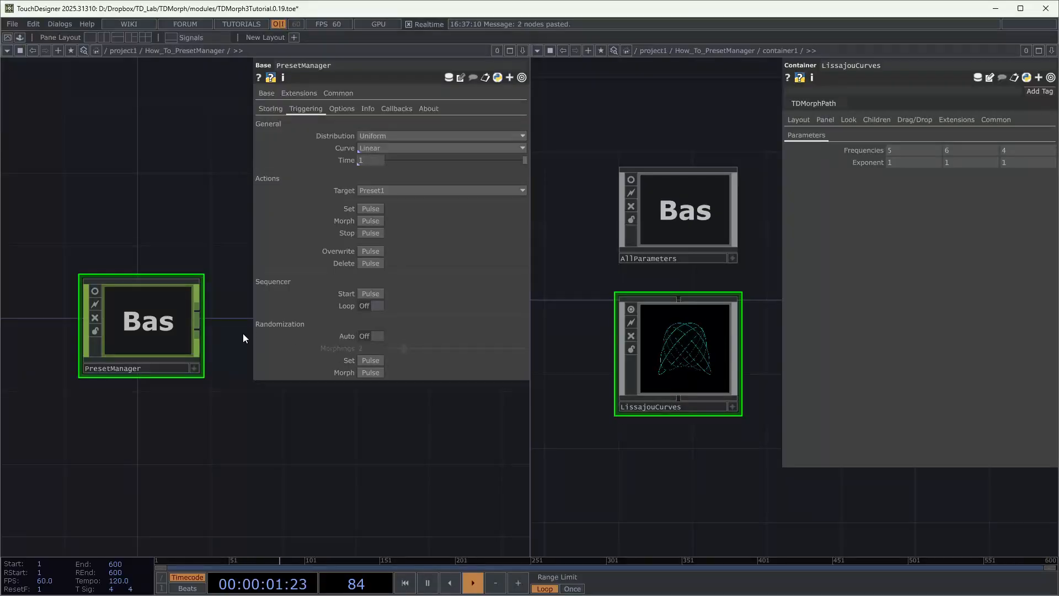
Turn off read-only for PresetManager's Tracking tag parameter and check that its text can be edited.
click(342, 110)
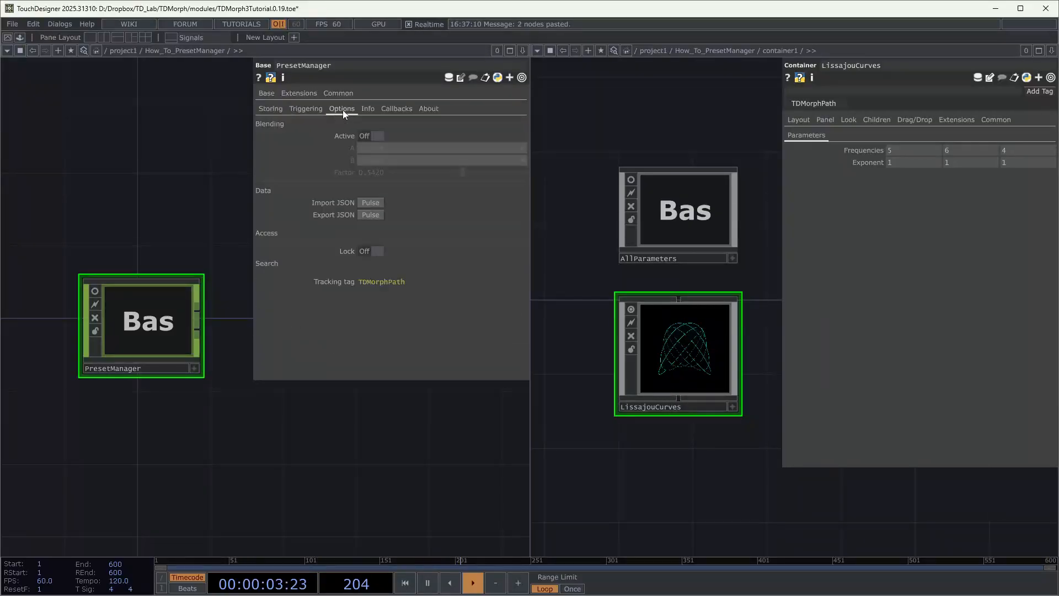
right_click(335, 286)
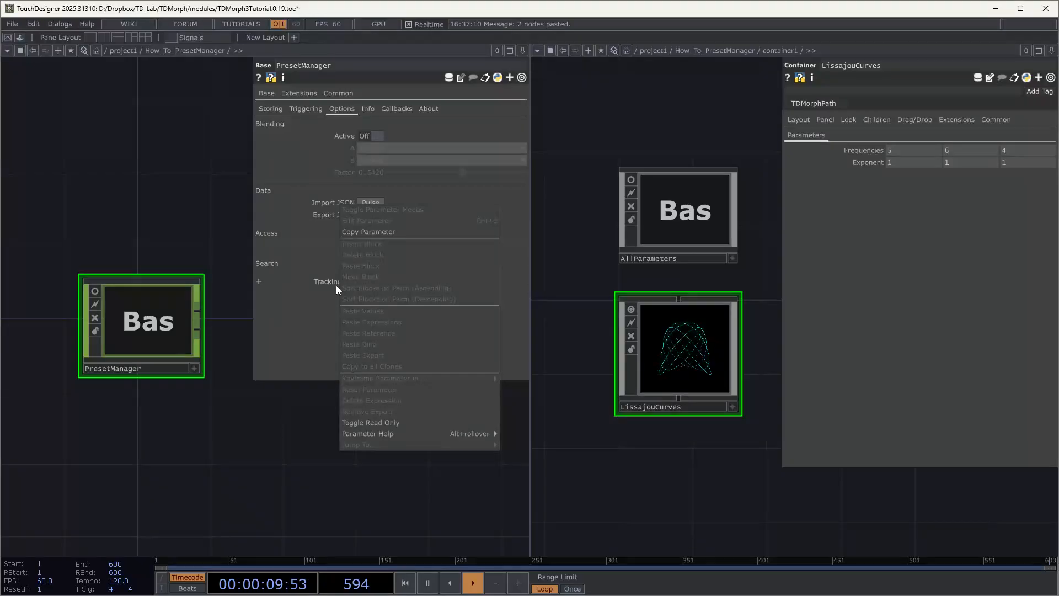
click(385, 421)
click(424, 284)
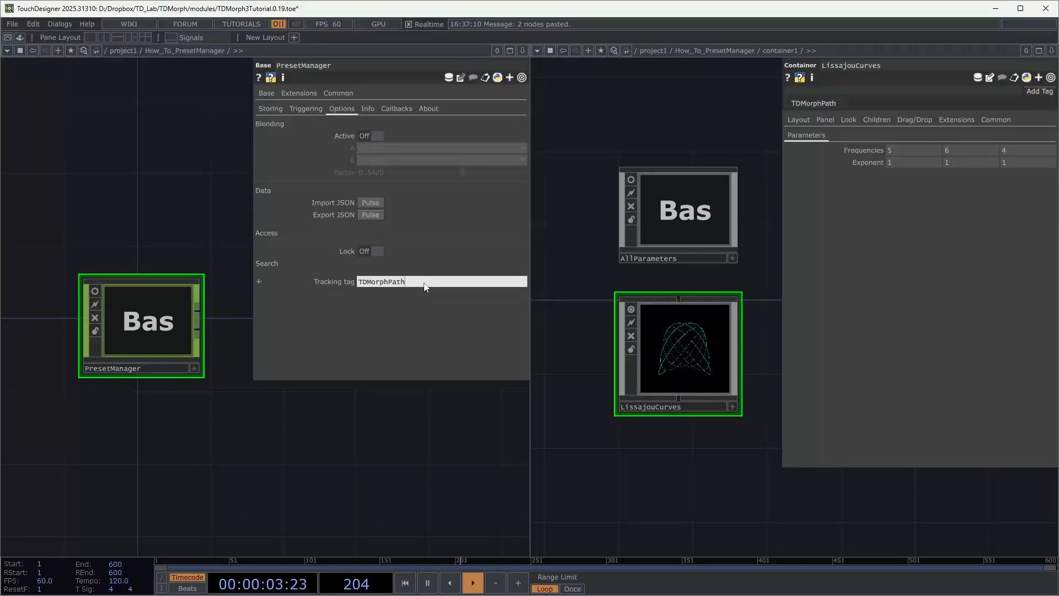
drag(361, 289, 358, 289)
click(379, 304)
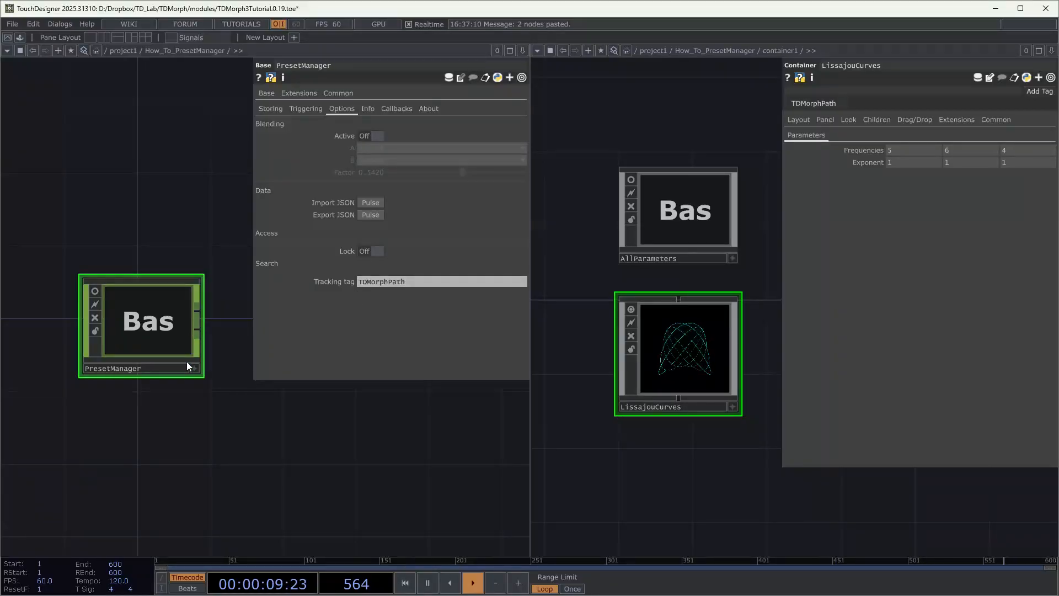
Make the Tracking tag parameter read-only again and narrow PresetManager's parameter area.
right_click(333, 283)
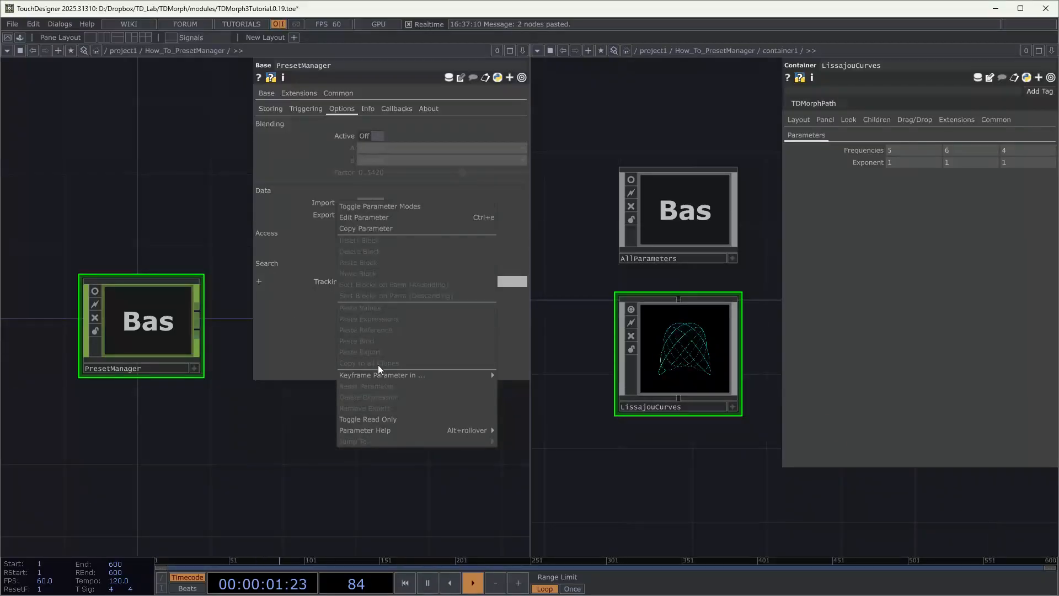
click(389, 419)
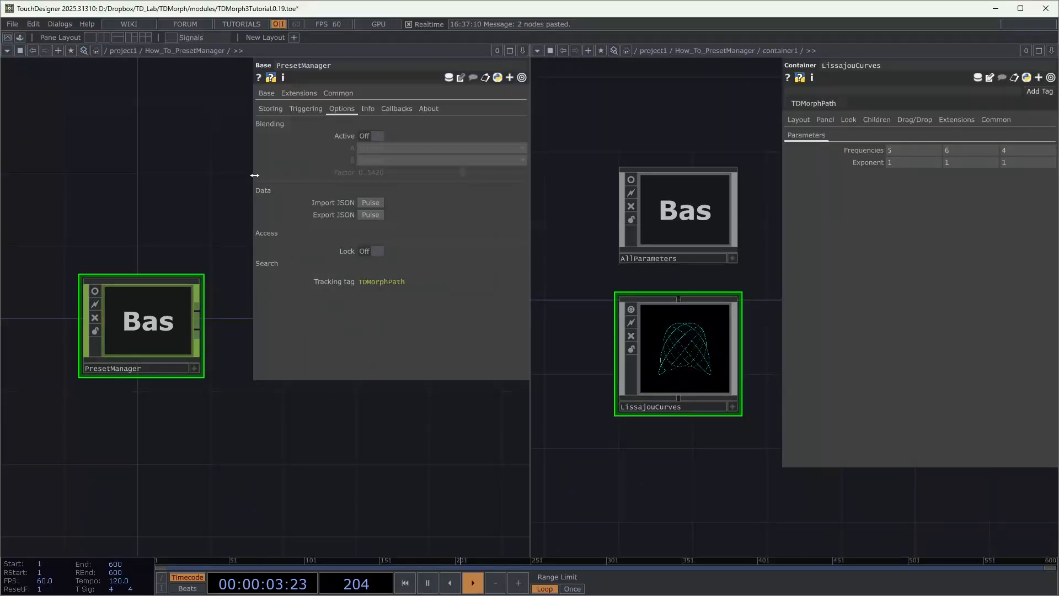
drag(253, 173, 310, 176)
Switch PresetManager's path search scope to Specific operator and back to Whole network.
click(334, 108)
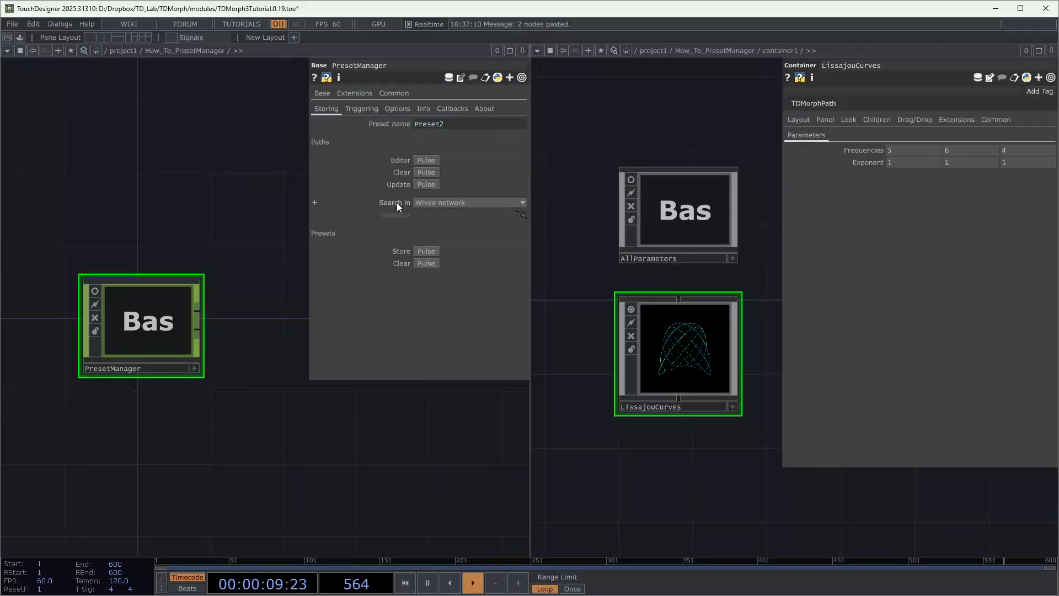
click(459, 203)
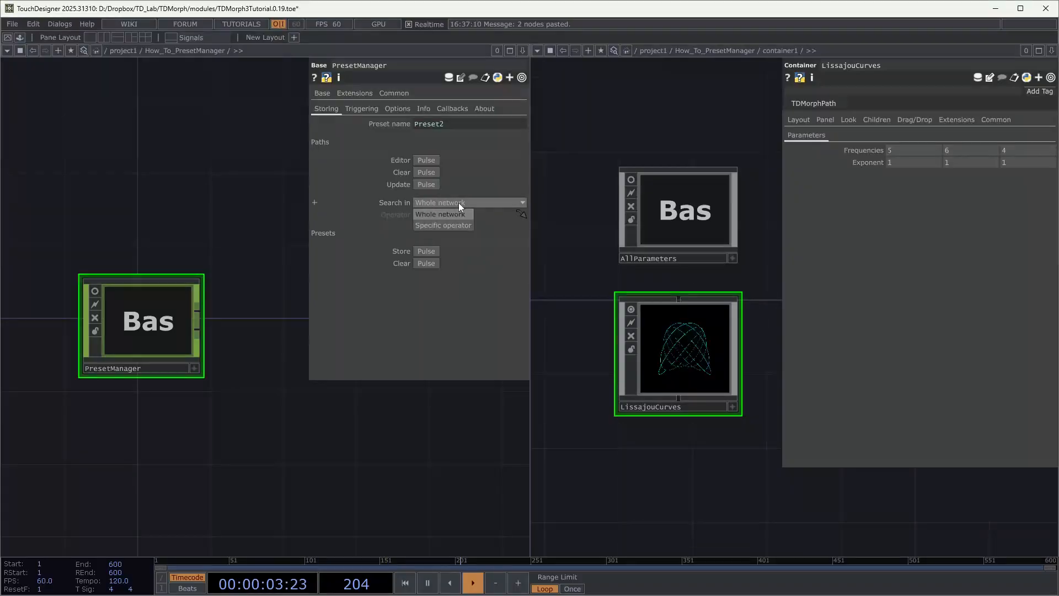
click(460, 226)
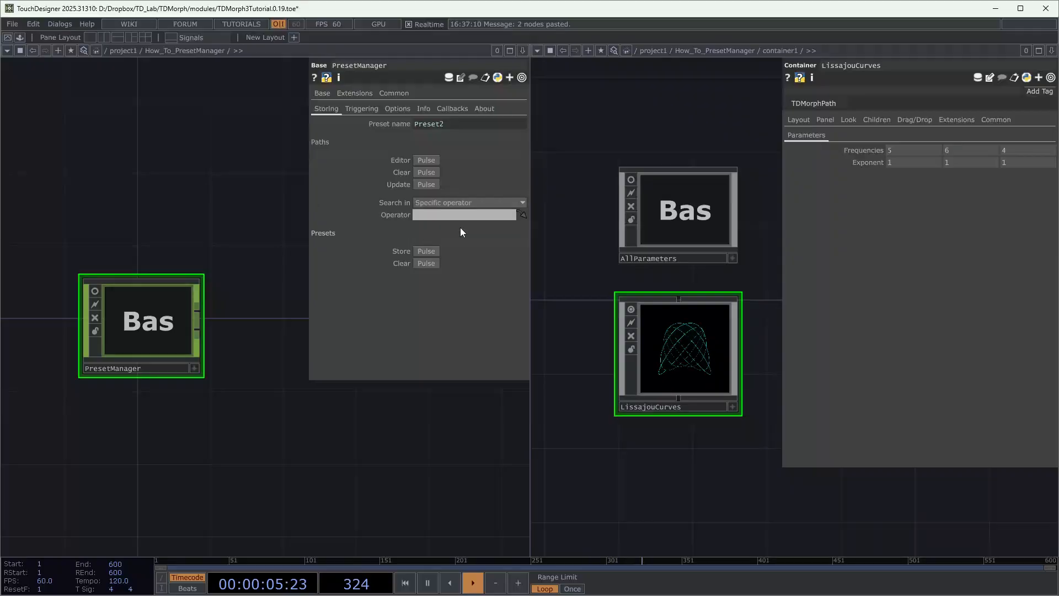
click(456, 204)
click(448, 213)
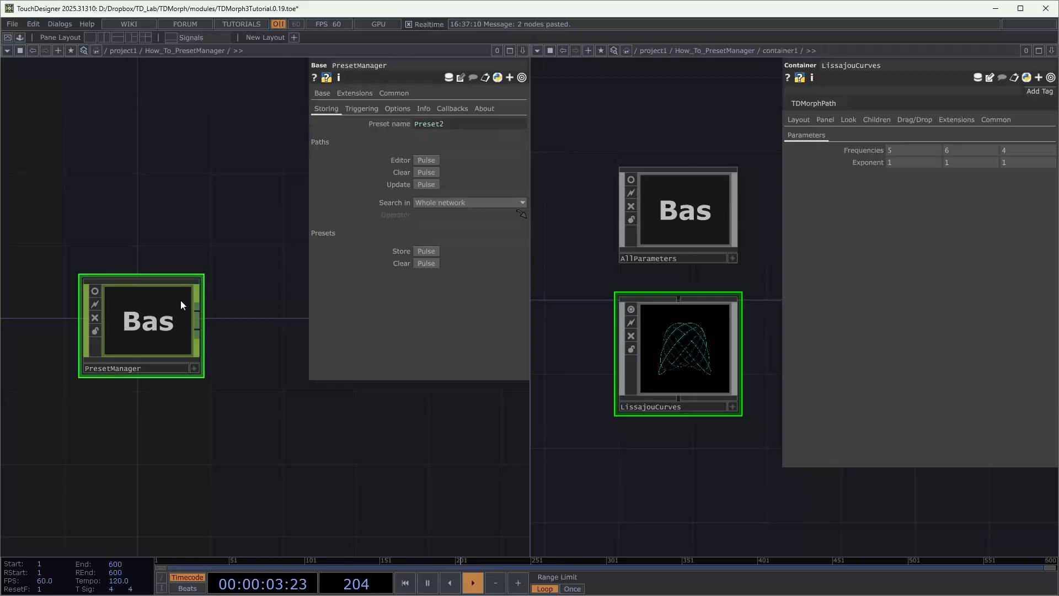
drag(213, 235, 207, 192)
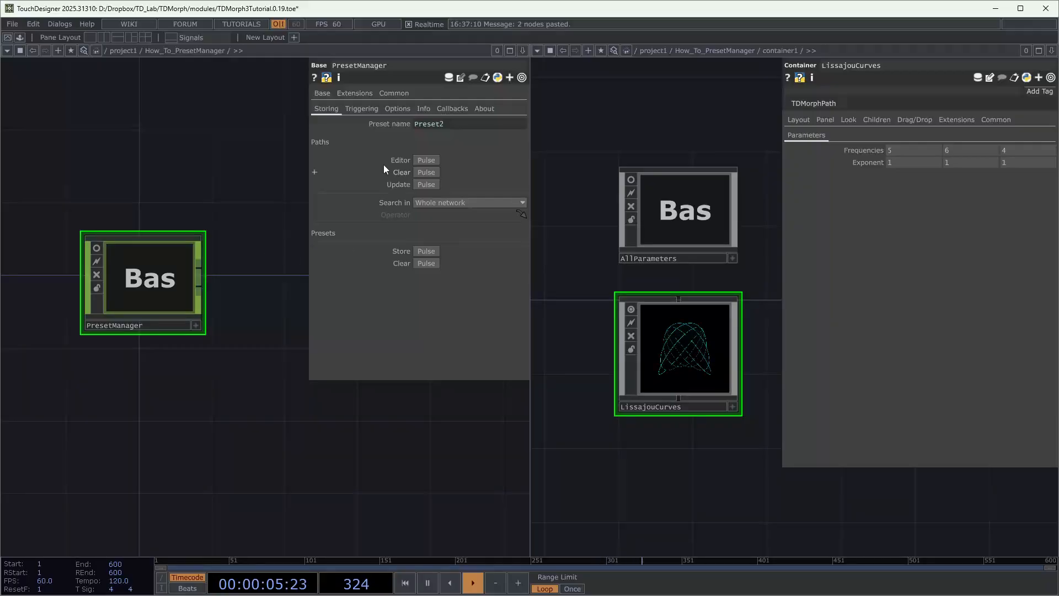
click(373, 111)
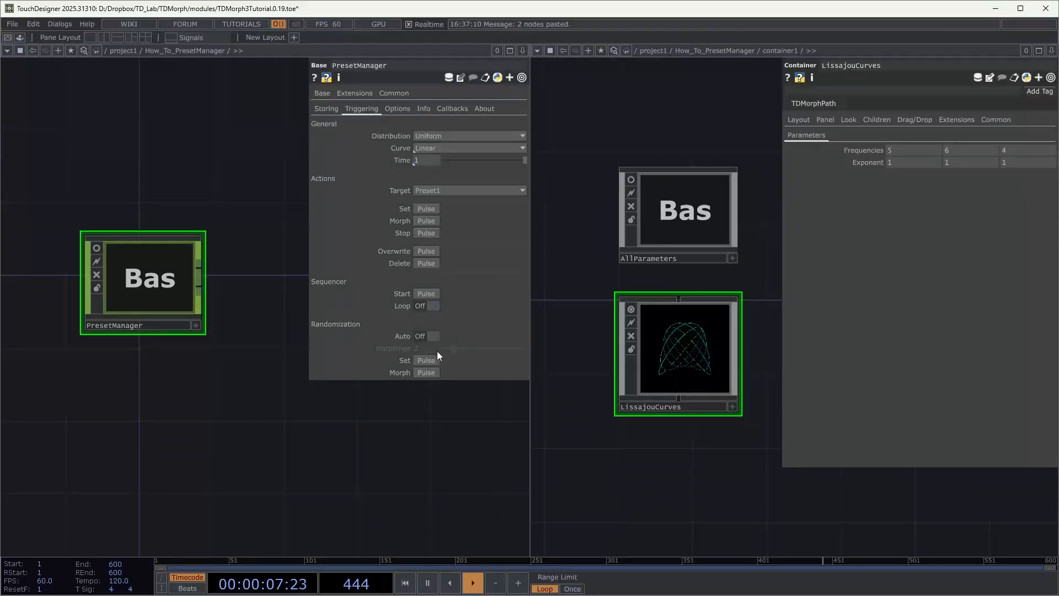
click(398, 109)
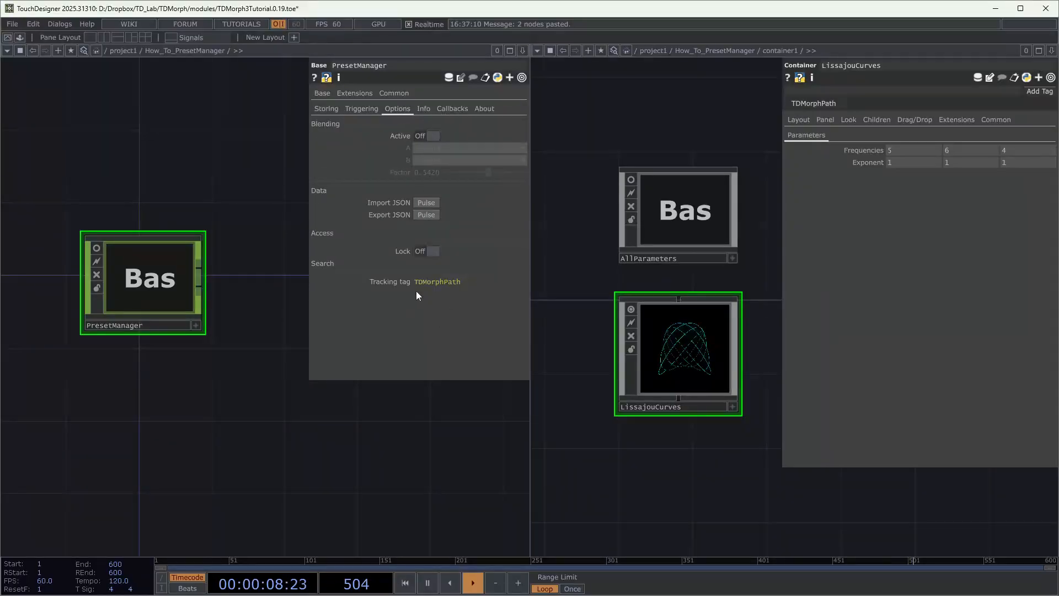
click(327, 108)
scroll(580, 224, down, 3)
drag(182, 371, 72, 383)
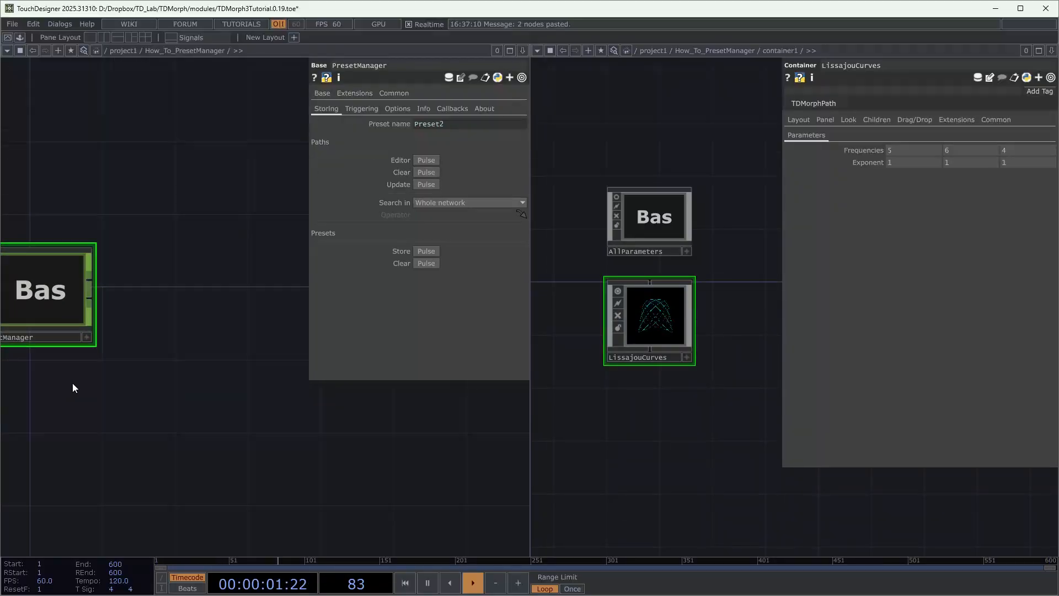
scroll(72, 383, down, 3)
drag(113, 277, 275, 232)
scroll(172, 239, up, 3)
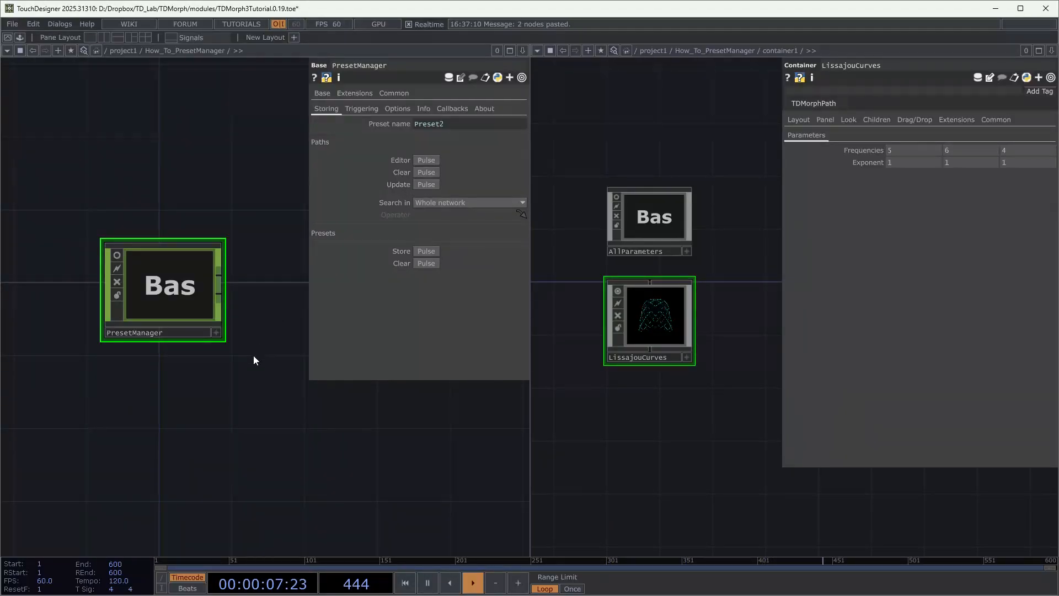
Restrict PresetManager's path search to Specific operator and assign container1 as the operator to search.
middle_drag(289, 409, 182, 360)
scroll(182, 359, down, 5)
drag(271, 284, 213, 294)
drag(204, 227, 252, 180)
scroll(251, 180, up, 3)
drag(283, 264, 270, 250)
click(475, 200)
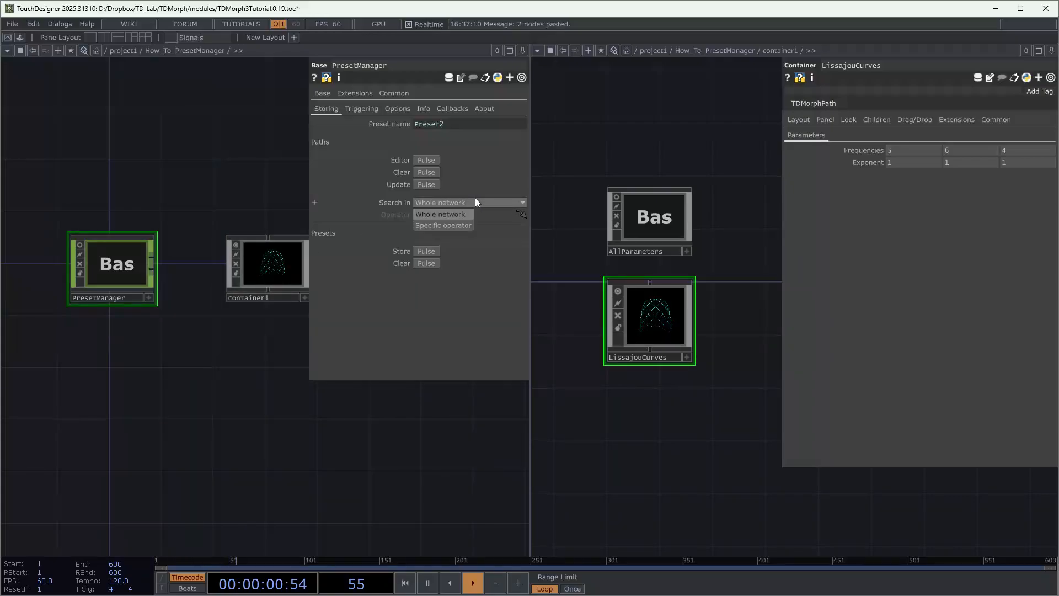
click(456, 226)
middle_drag(269, 196, 206, 195)
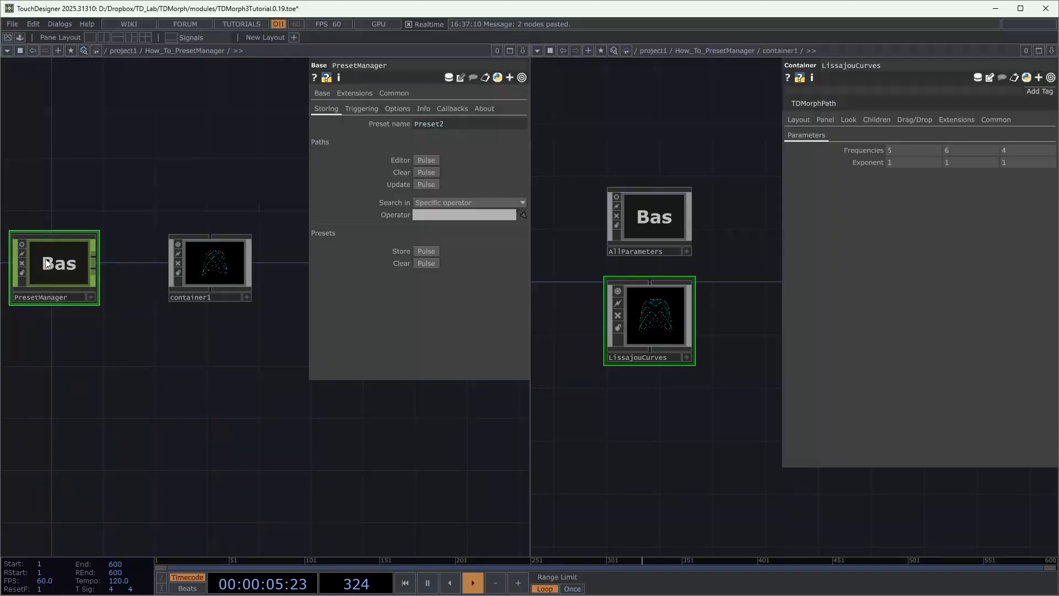
drag(206, 269, 441, 217)
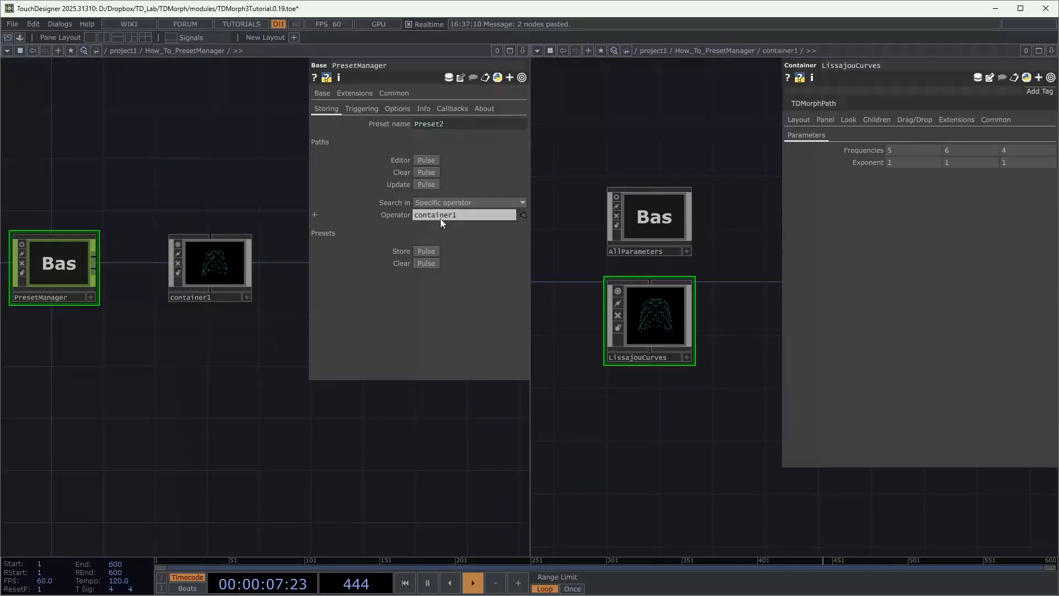
Duplicate container1 and place the copy directly below the original.
click(225, 269)
key(ctrl+c)
key(ctrl+v)
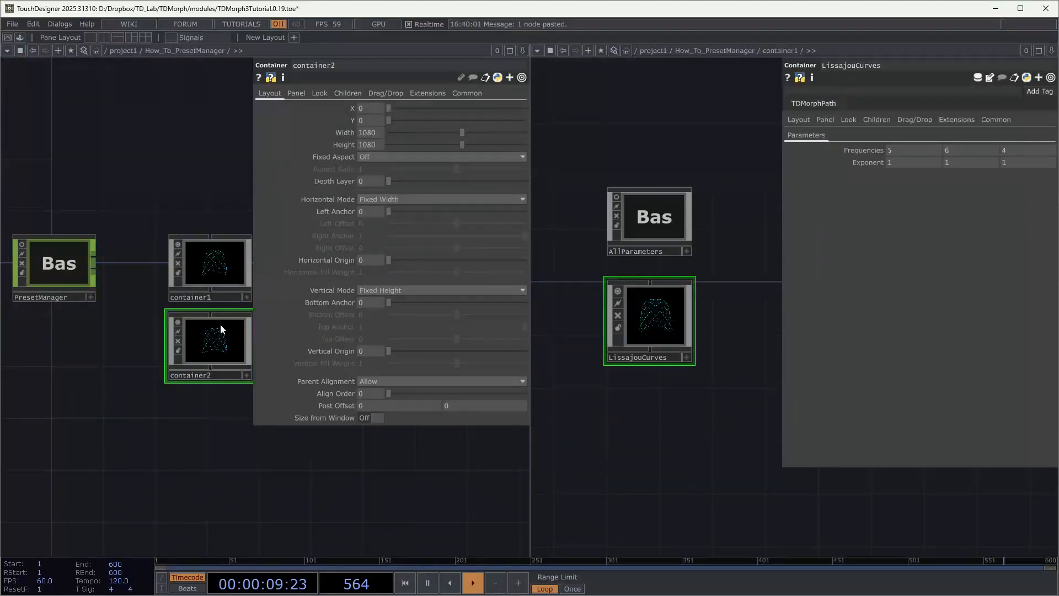
click(219, 345)
Duplicate PresetManager below the original and assign container2 as the copy's search operator.
click(71, 272)
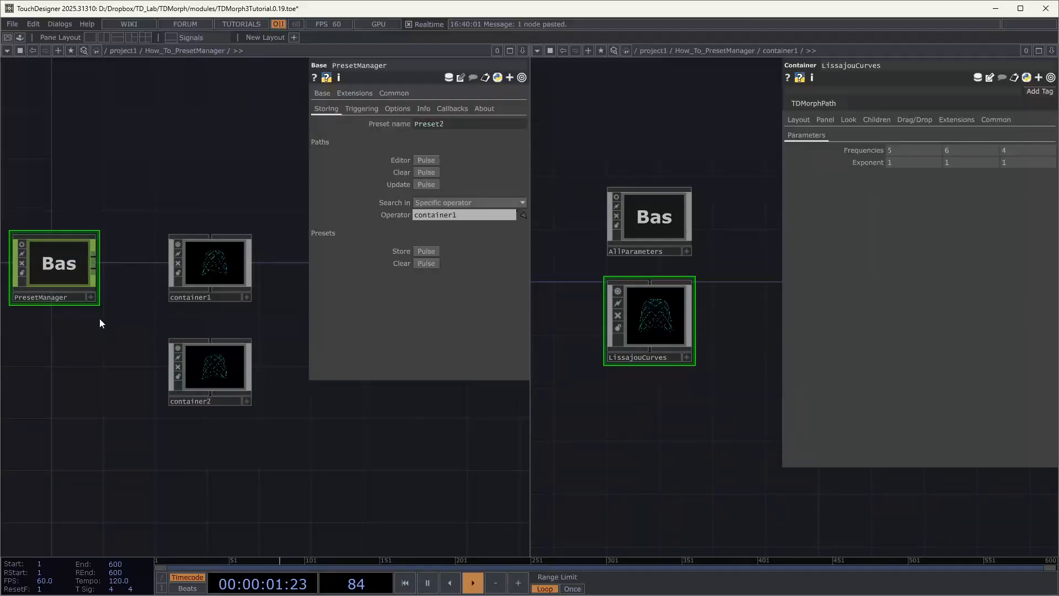
key(ctrl+c)
key(ctrl+v)
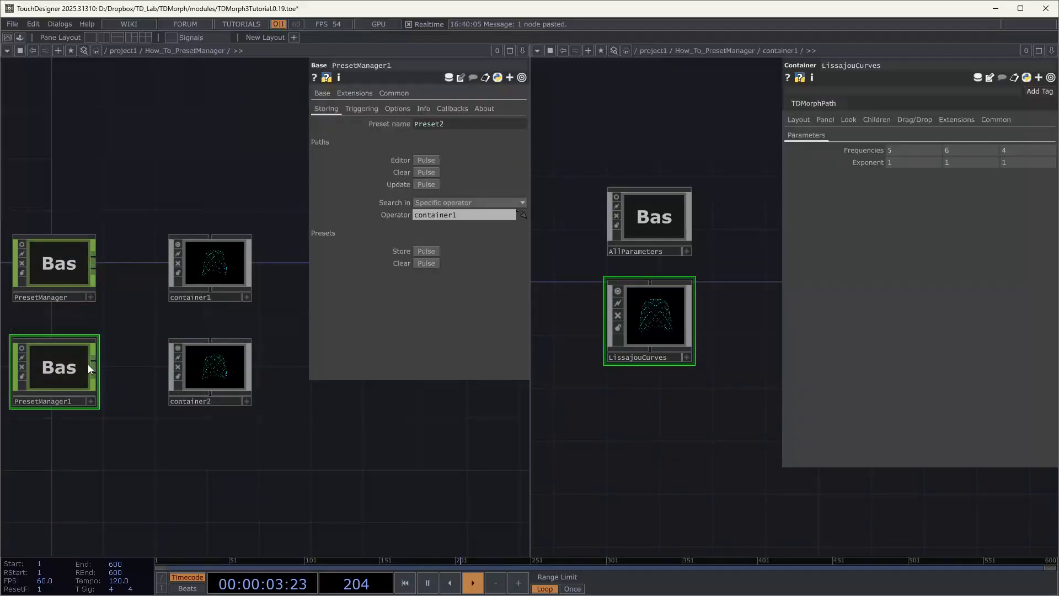
click(87, 364)
drag(190, 360, 444, 218)
drag(240, 327, 249, 320)
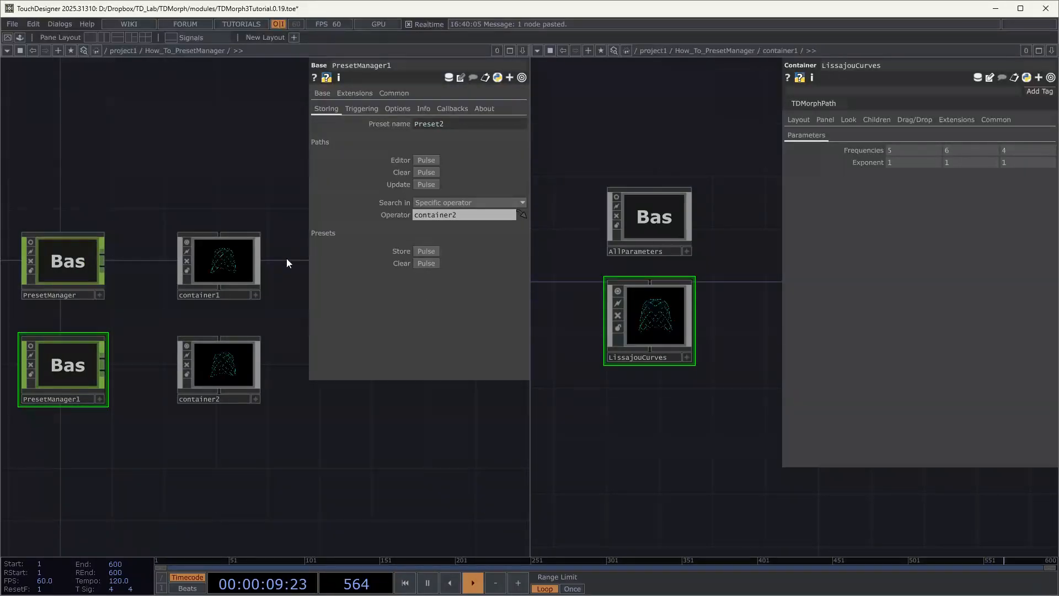
Update the original PresetManager's stored paths twice with the search limited to container1.
click(220, 277)
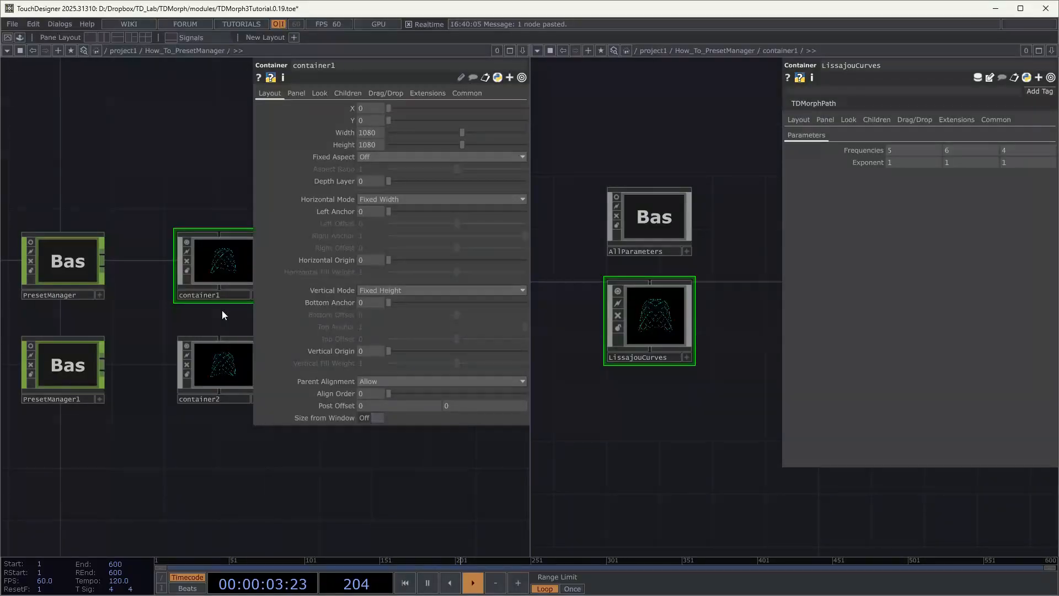
click(63, 264)
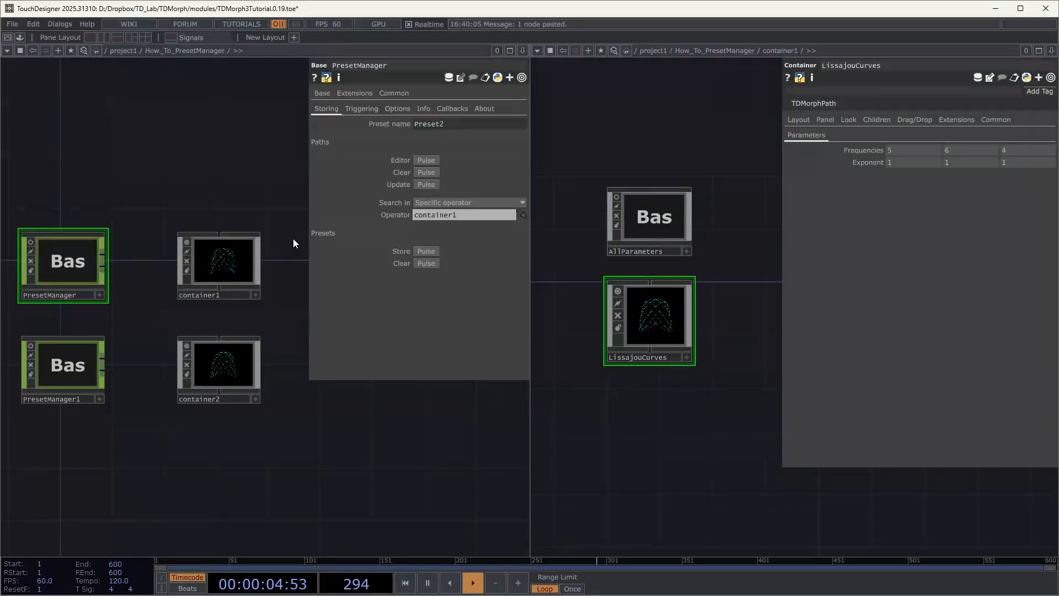
click(419, 187)
click(421, 197)
click(426, 184)
click(428, 196)
Hide the parameters in the container1 network and collapse AllParameters and LissajouCurves into a single base.
key(p)
scroll(877, 243, down, 2)
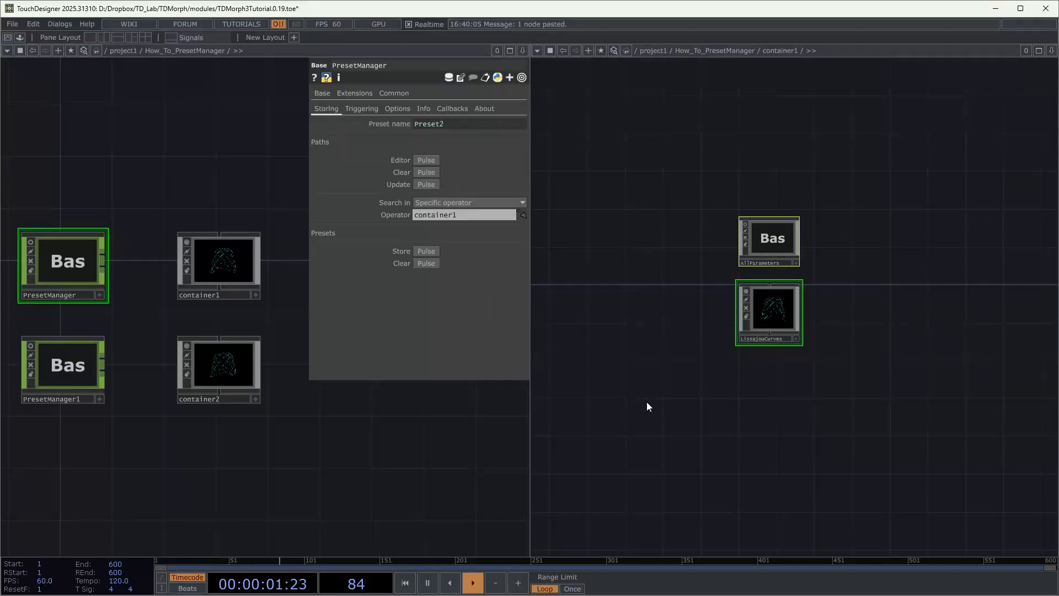
right_click(747, 389)
click(827, 531)
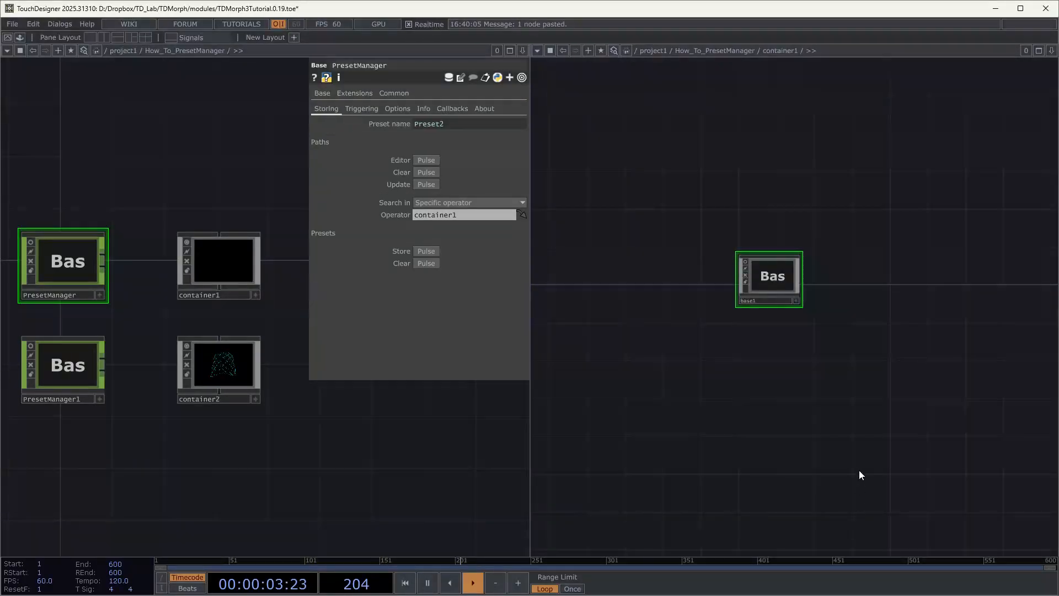
Update PresetManager's stored paths to account for the newly collapsed operators in container1.
click(189, 239)
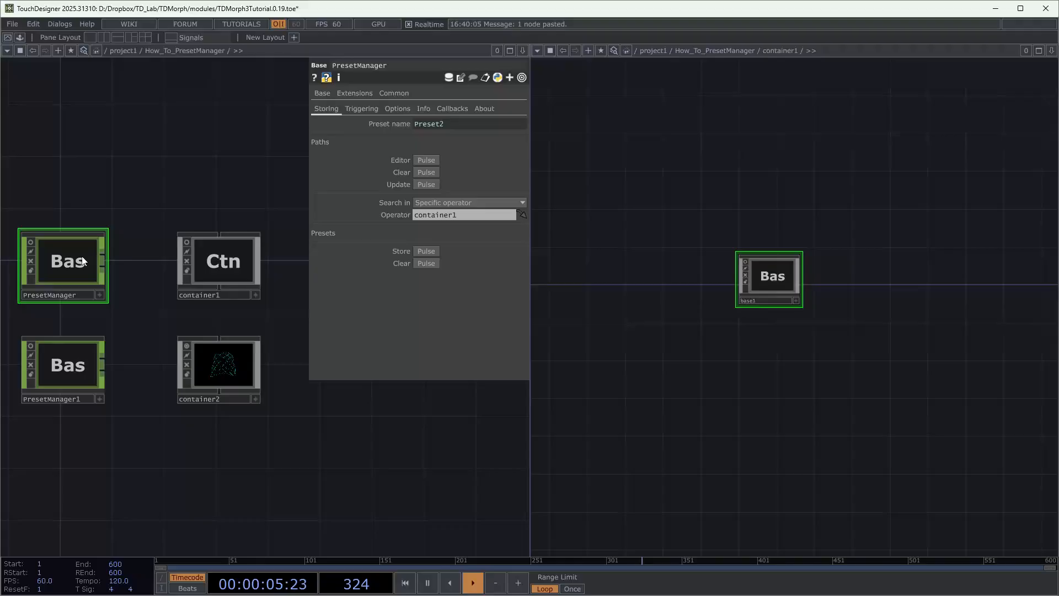
click(426, 184)
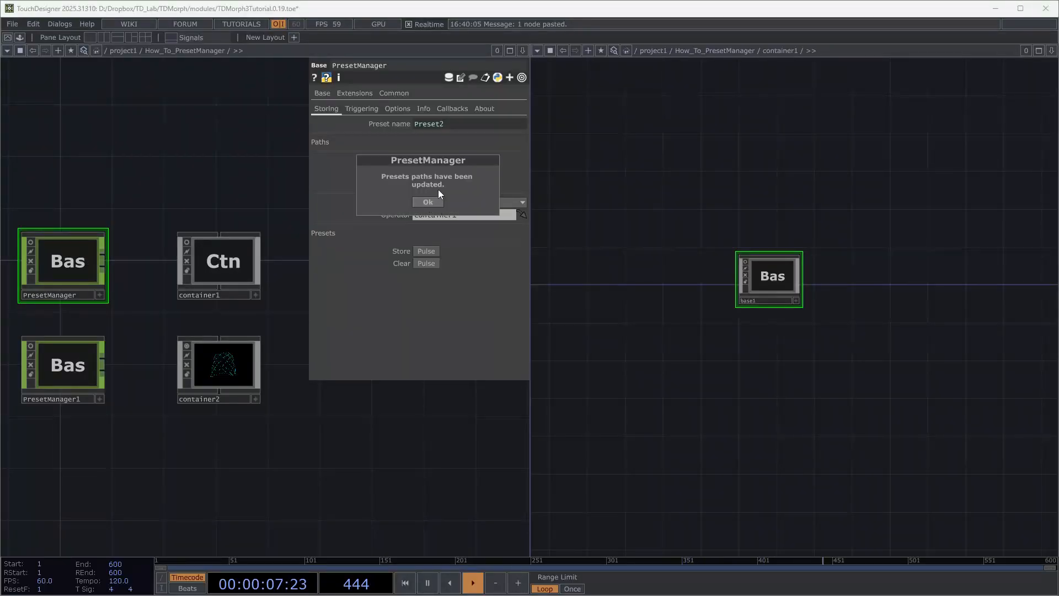
click(431, 200)
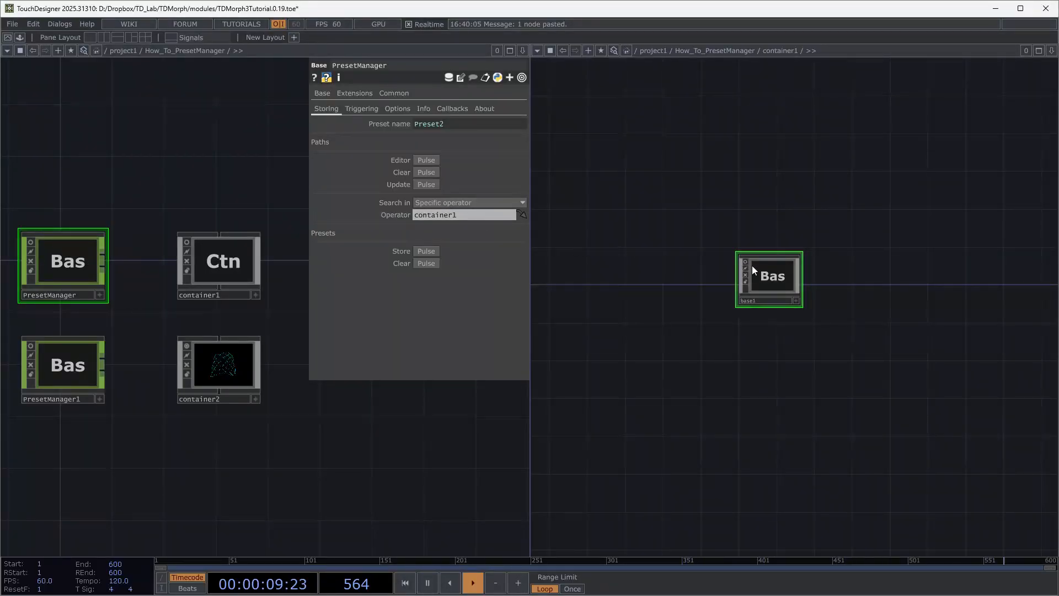
Enter base1 inside container1 and examine the AllParameters operator.
double_click(790, 277)
scroll(702, 266, down, 2)
click(754, 233)
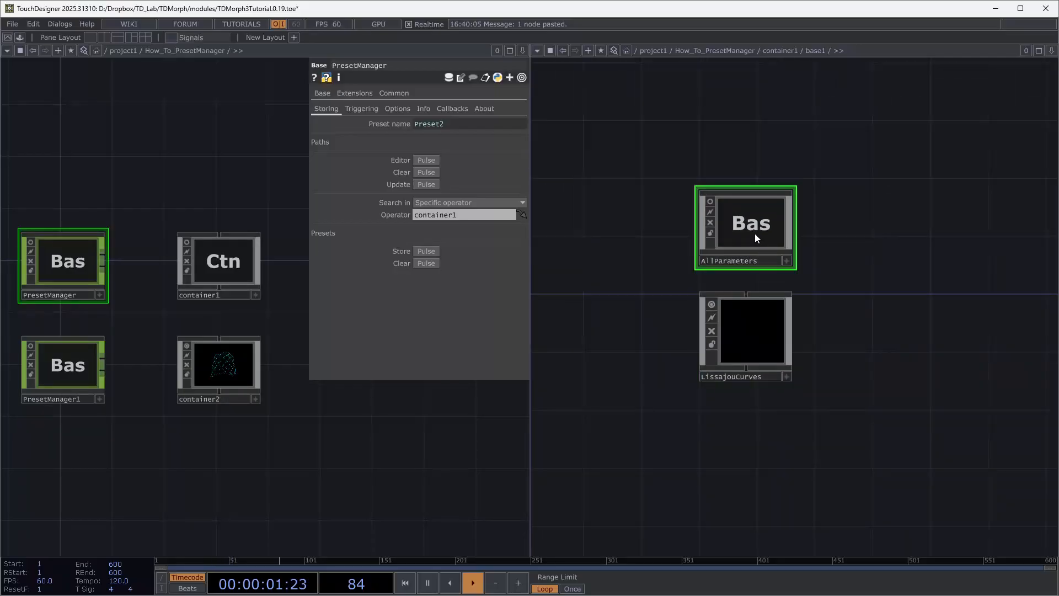
key(p)
key(p)
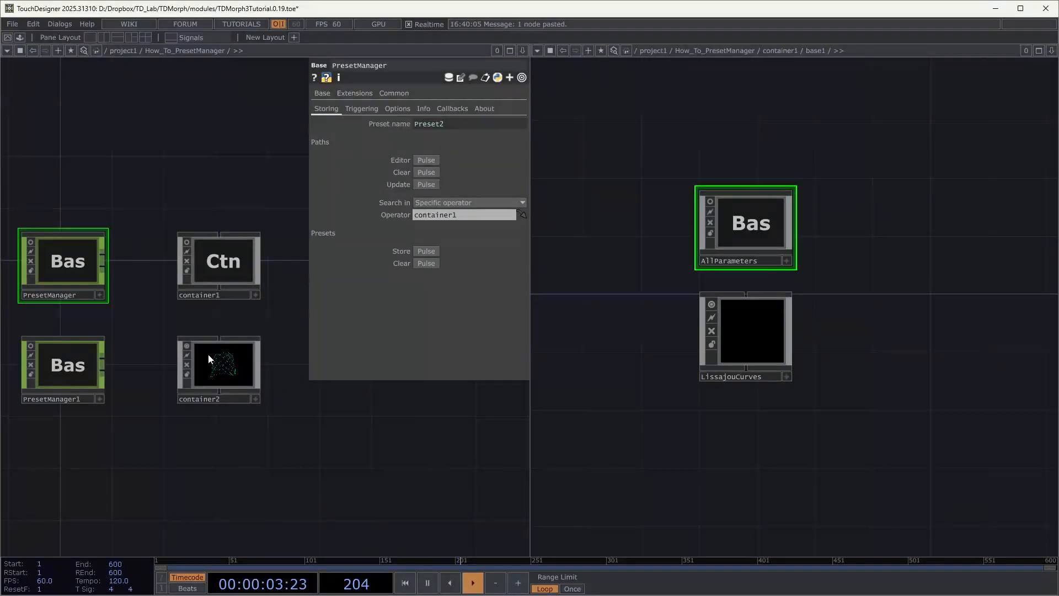
Delete the duplicates PresetManager1 and container2 from the network.
click(215, 369)
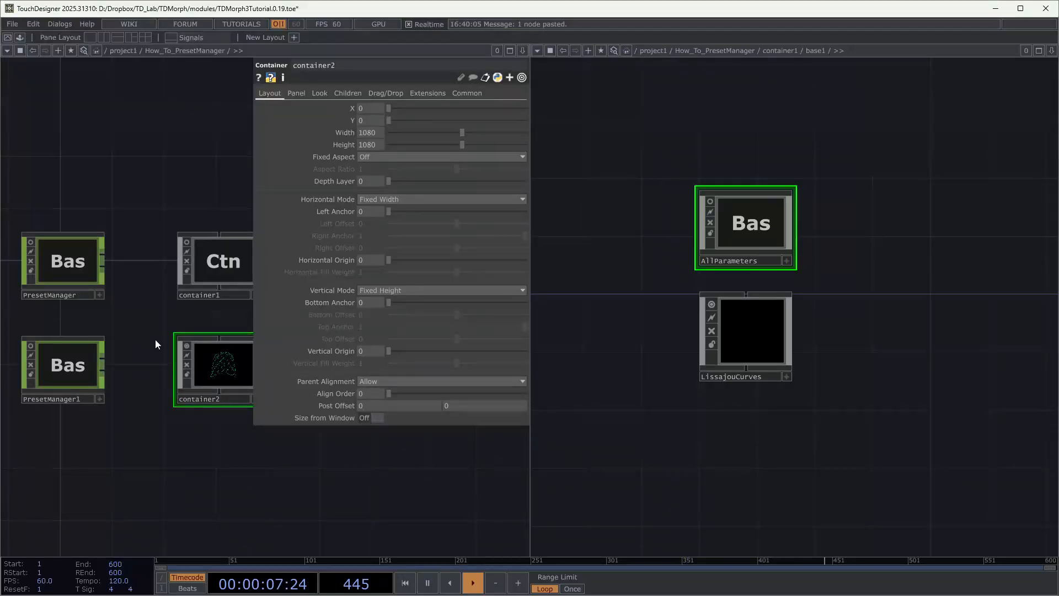
click(97, 263)
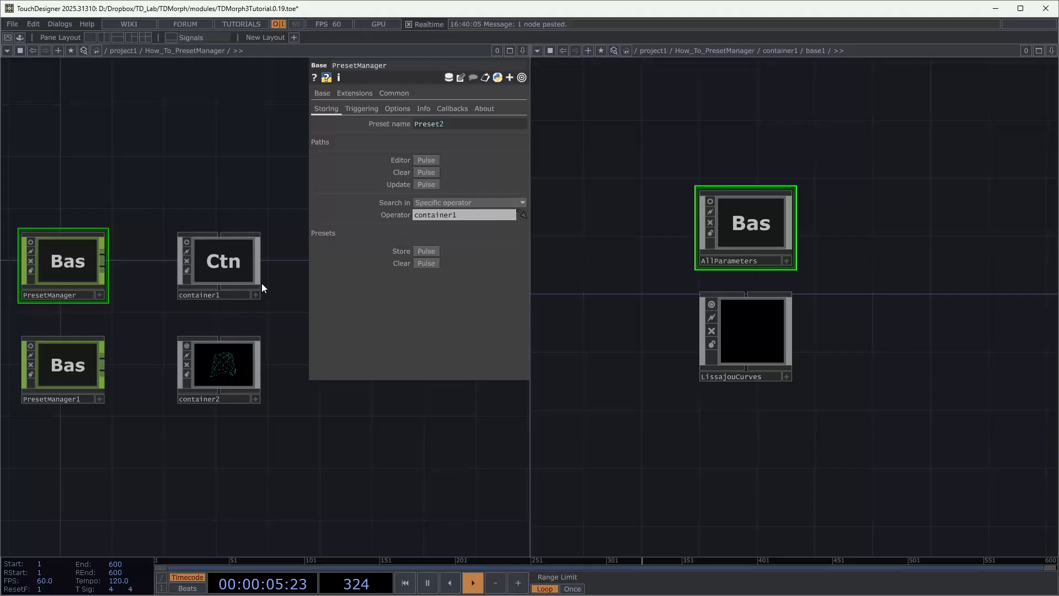
drag(261, 425, 70, 378)
key(Delete)
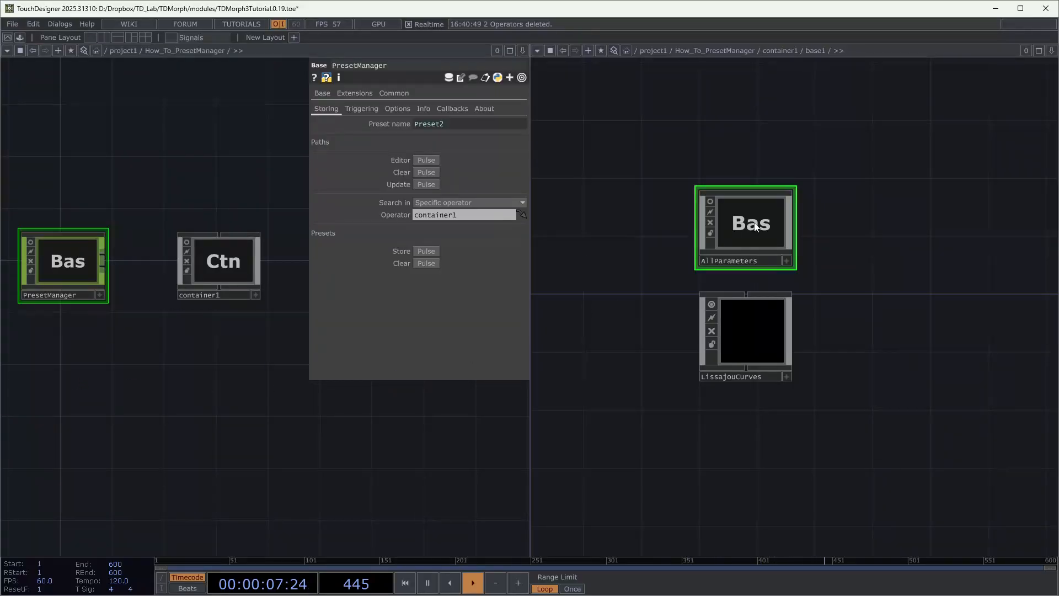
Clear PresetManager's search operator and set its path search scope to Whole network.
click(449, 203)
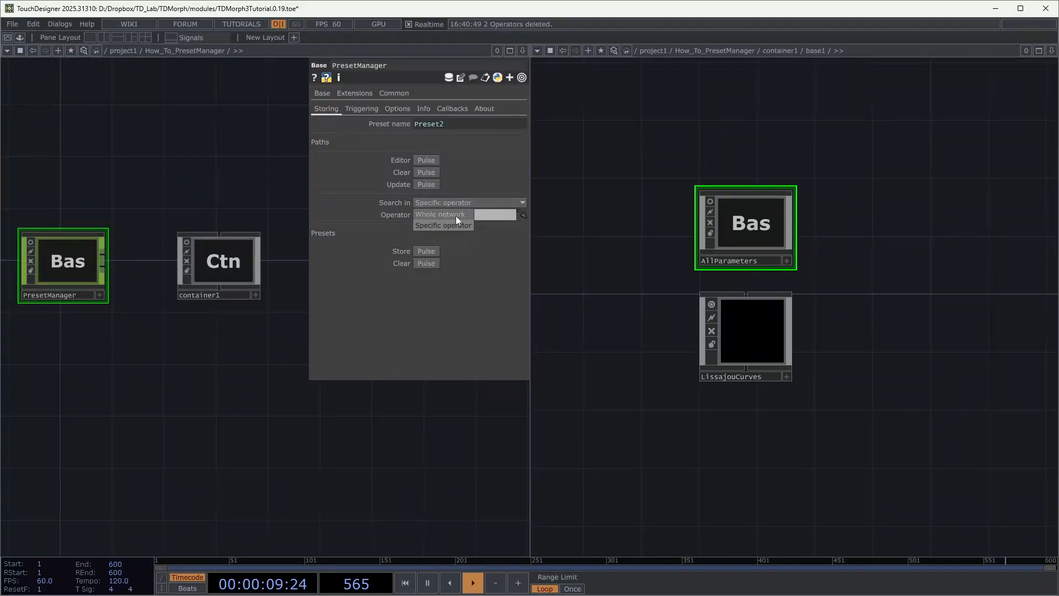
click(507, 237)
double_click(479, 217)
key(BackSpace)
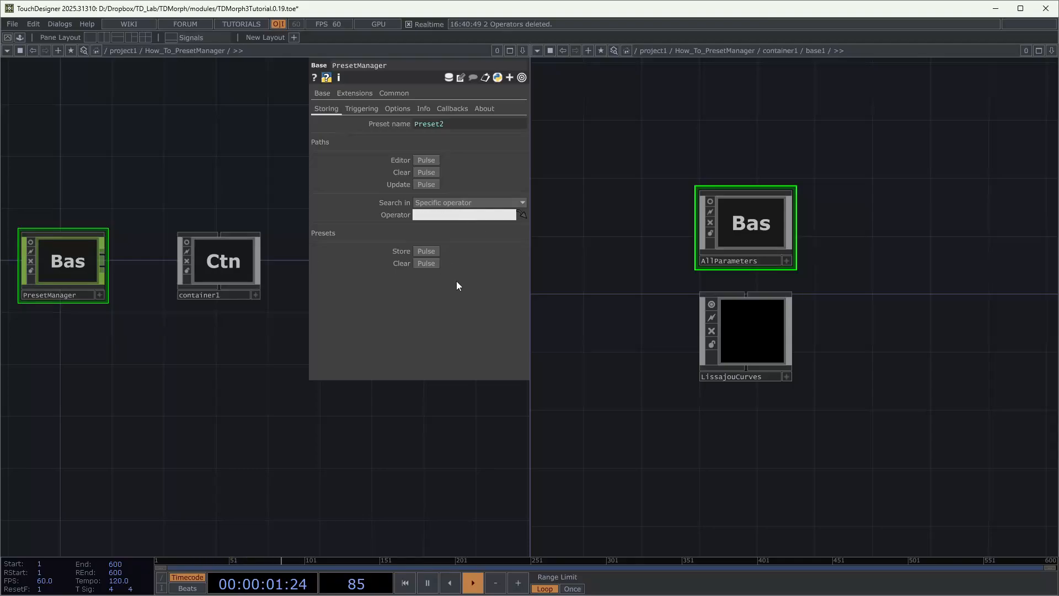
click(456, 280)
click(467, 205)
click(449, 214)
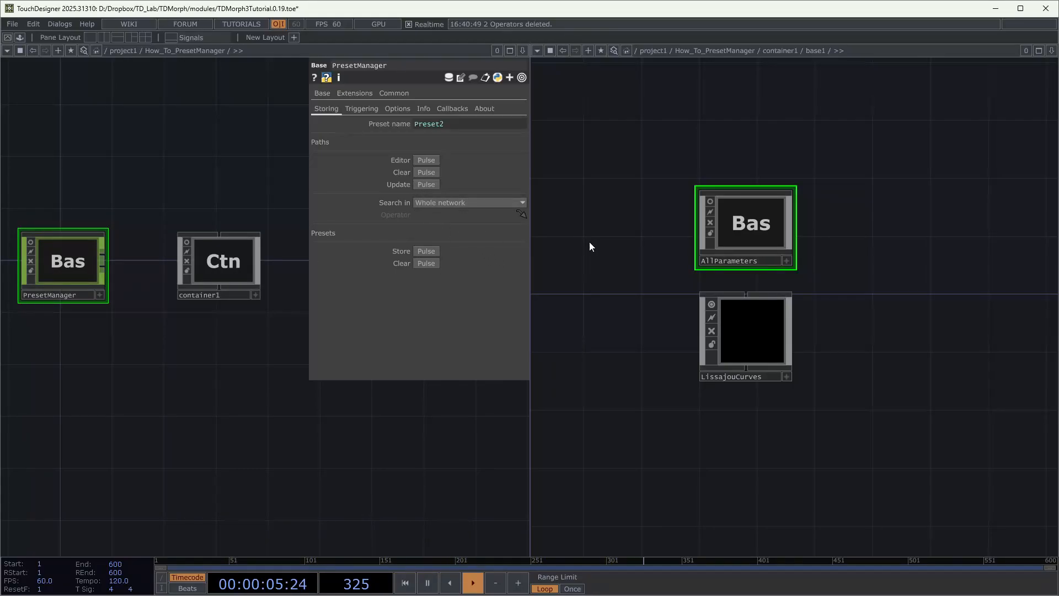
Display AllParameters' parameters and widen the parameter area to read the complete operator paths.
drag(803, 249, 762, 247)
key(p)
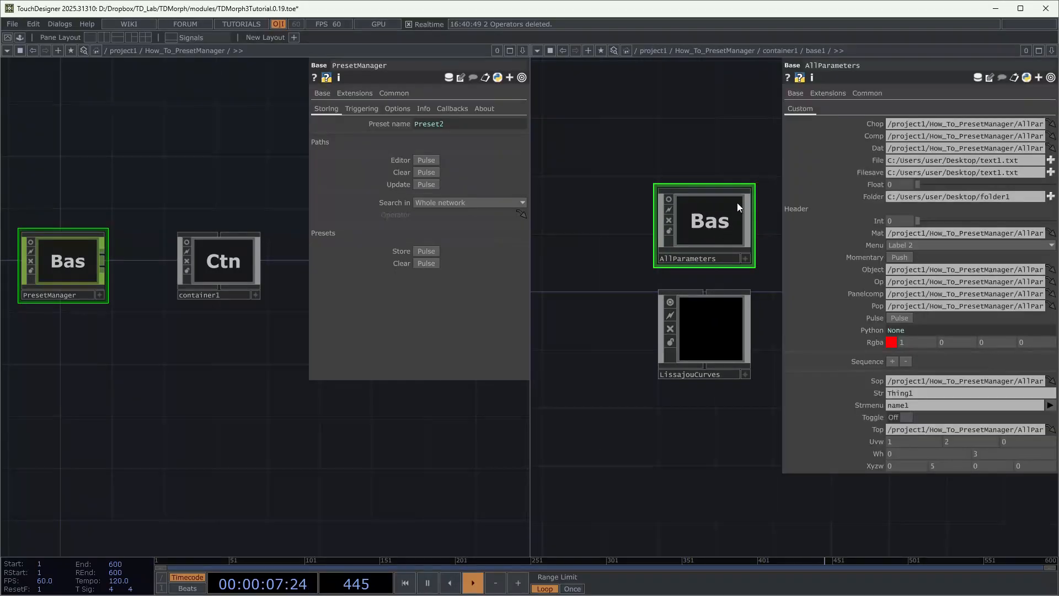
drag(728, 154, 681, 181)
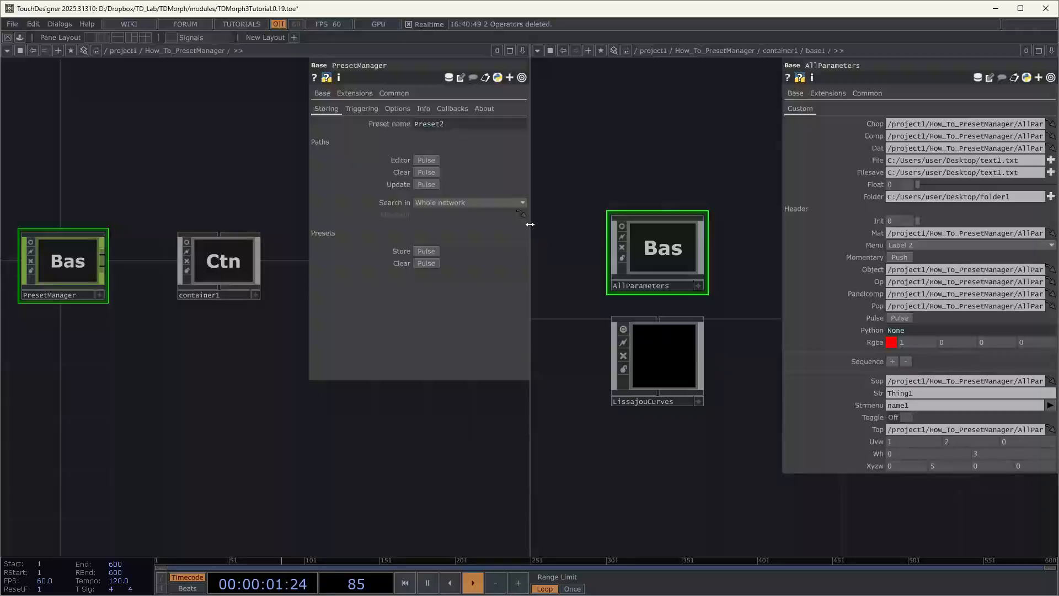
drag(787, 176, 630, 180)
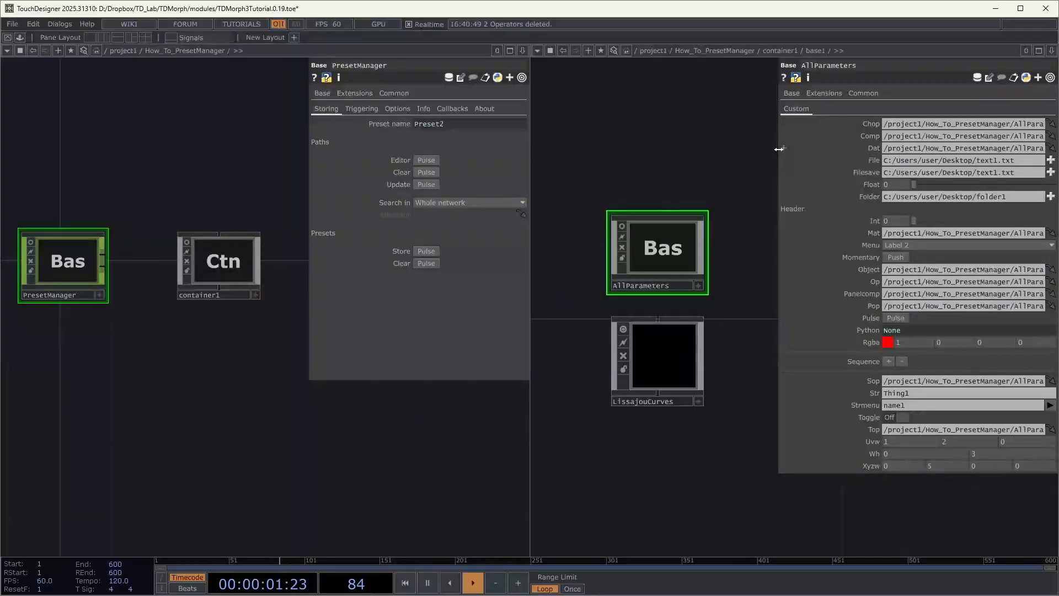
drag(780, 147, 722, 160)
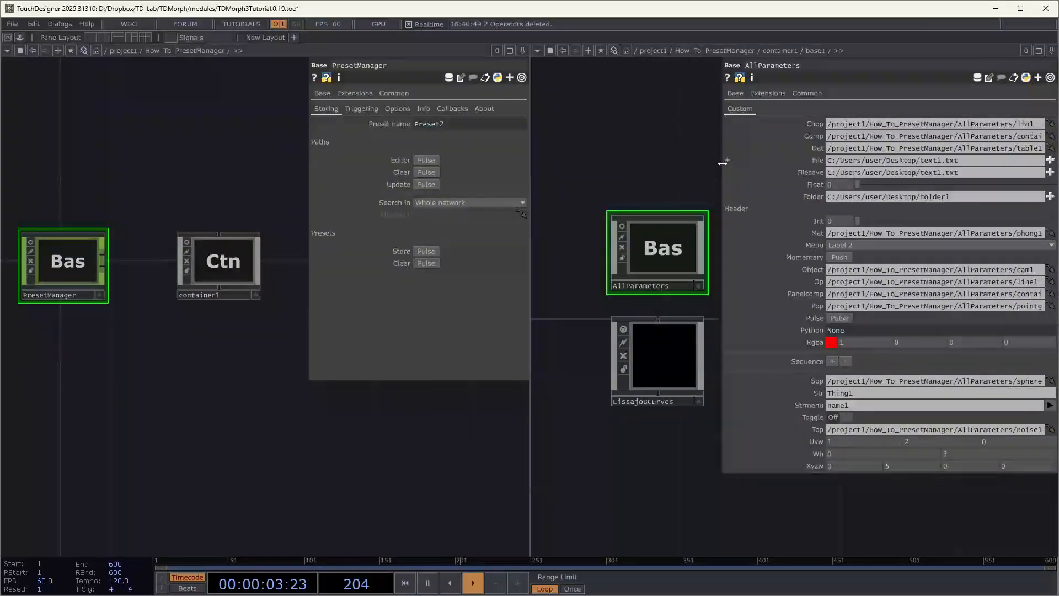
key(h)
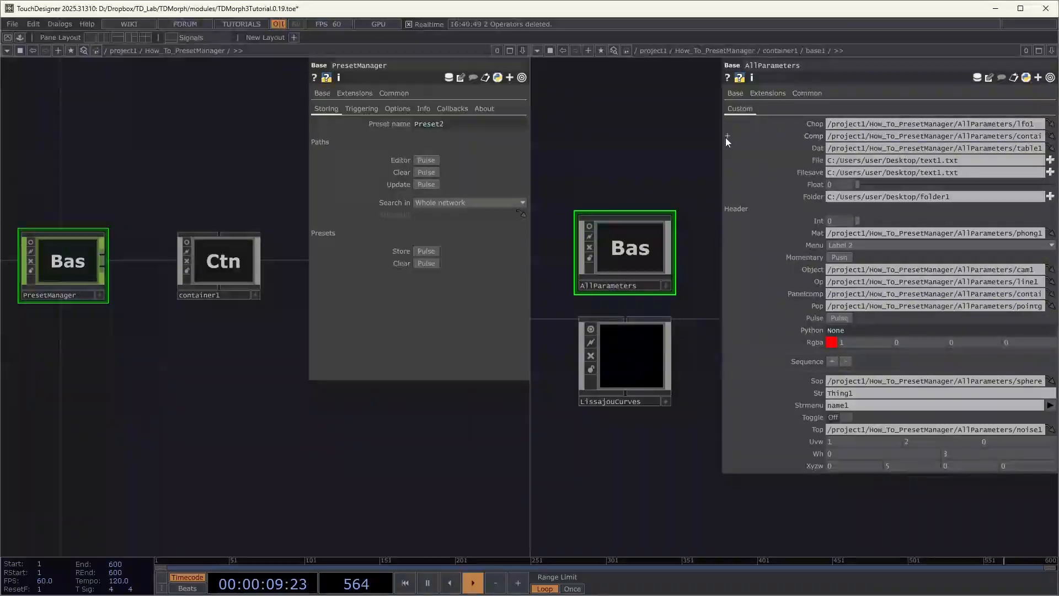
drag(721, 139, 628, 140)
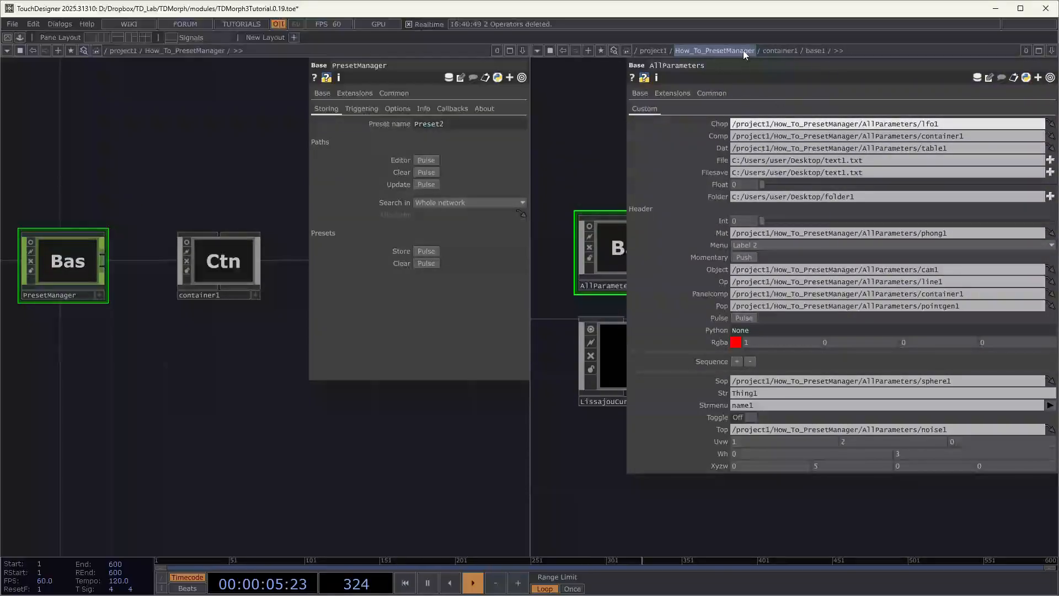
Insert container1/base1/ before lfo1 in AllParameters' Chop path.
text(caon)
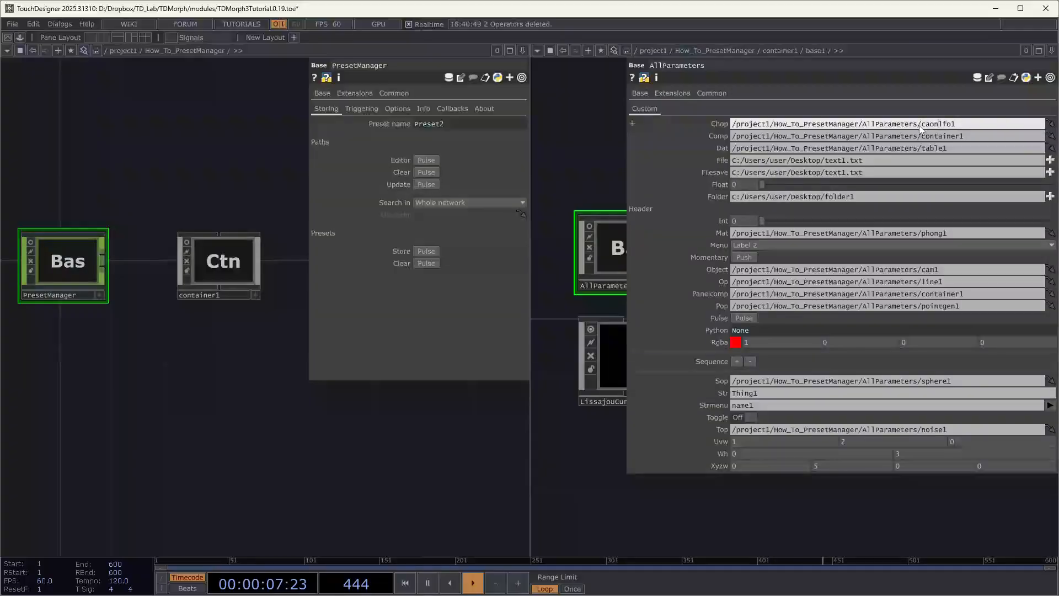
key(BackSpace)
key(BackSpace)
text(ontainer1/base1/)
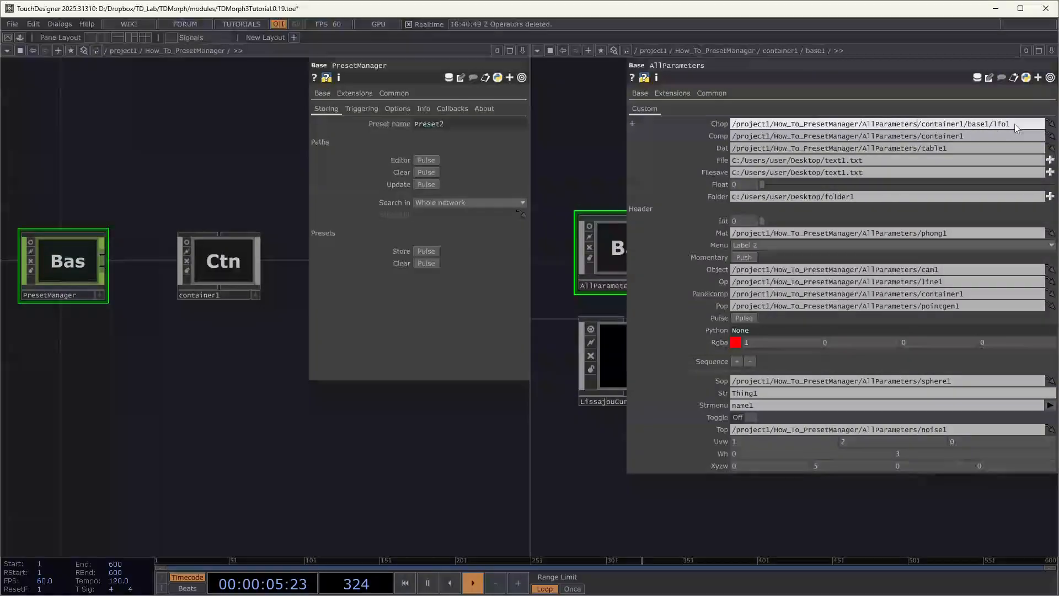
Move the AllParameters/ segment to just before lfo1 in the Chop path, then open the referenced operator to check it and close its pane.
drag(625, 125, 576, 145)
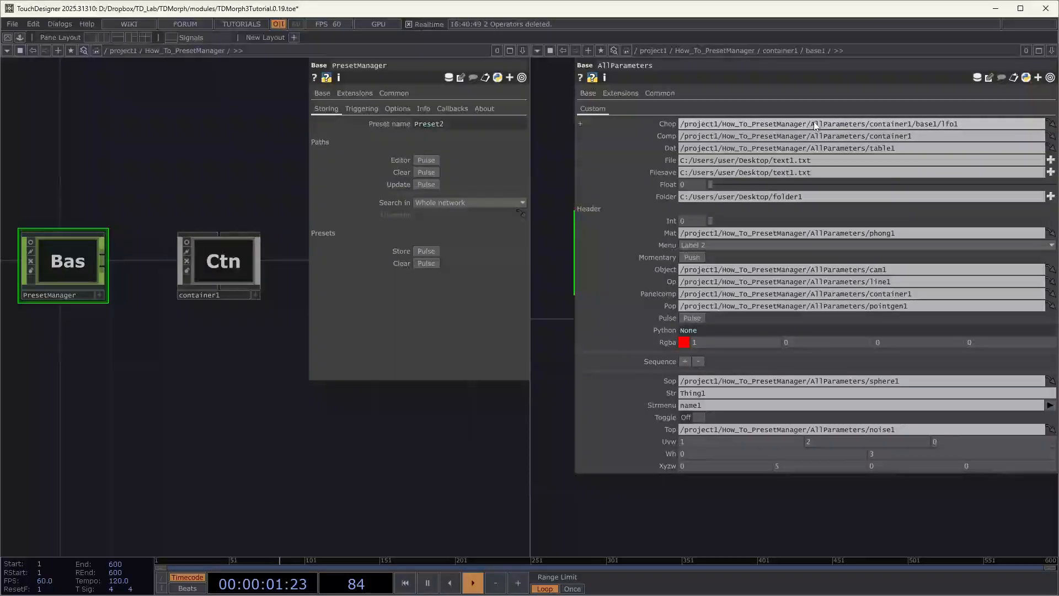
drag(811, 125, 869, 127)
key(ctrl+c)
key(BackSpace)
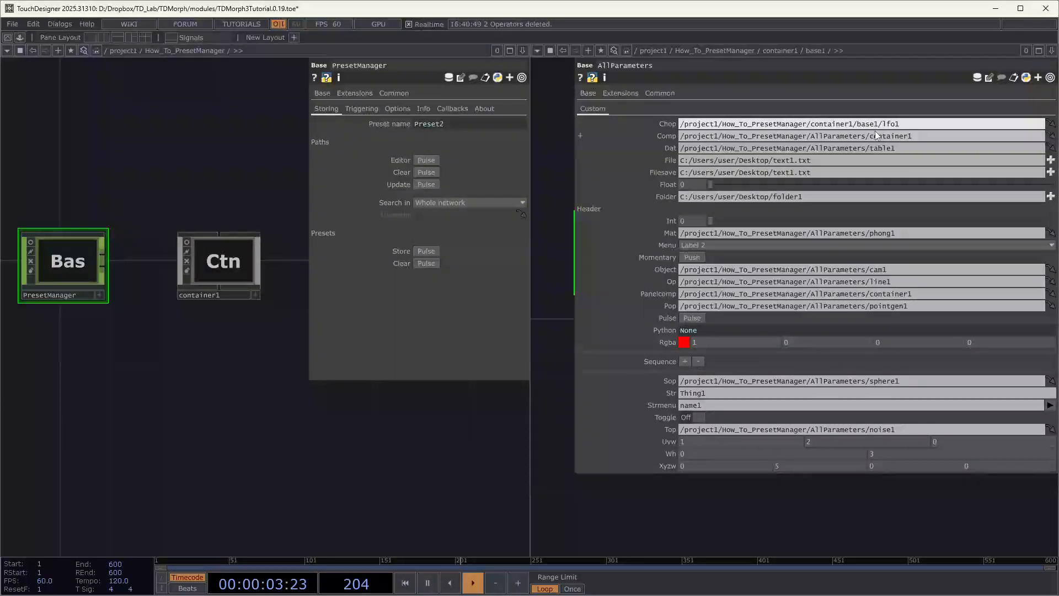
click(880, 125)
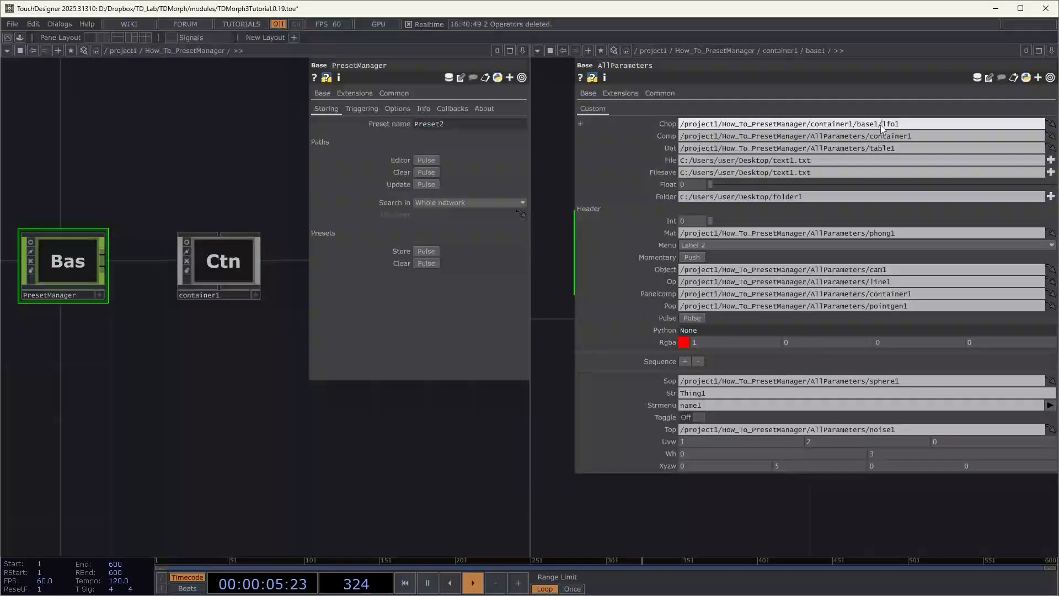
key(ctrl+v)
click(1051, 124)
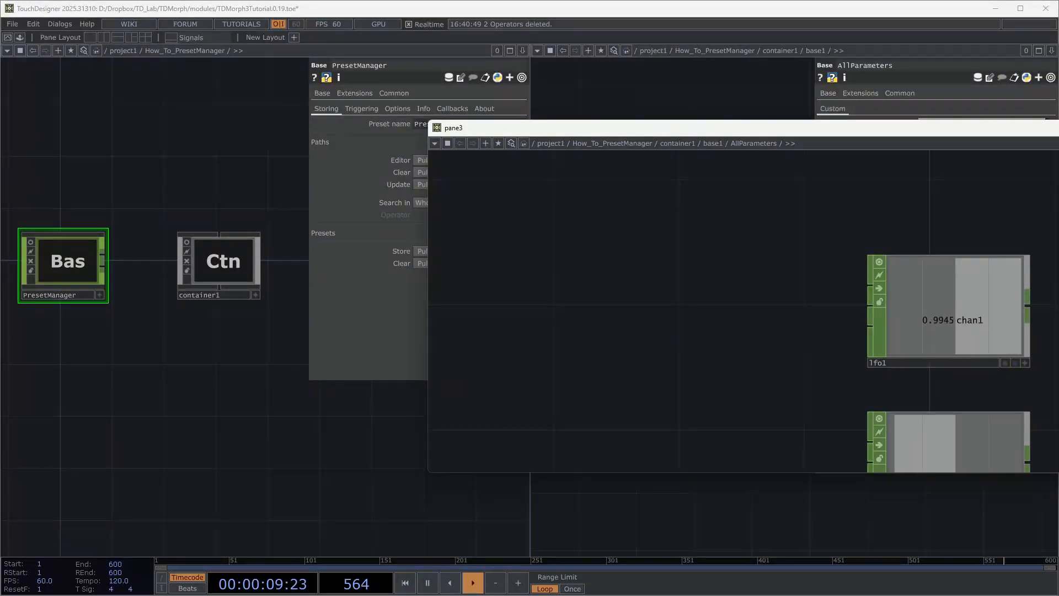
click(1058, 128)
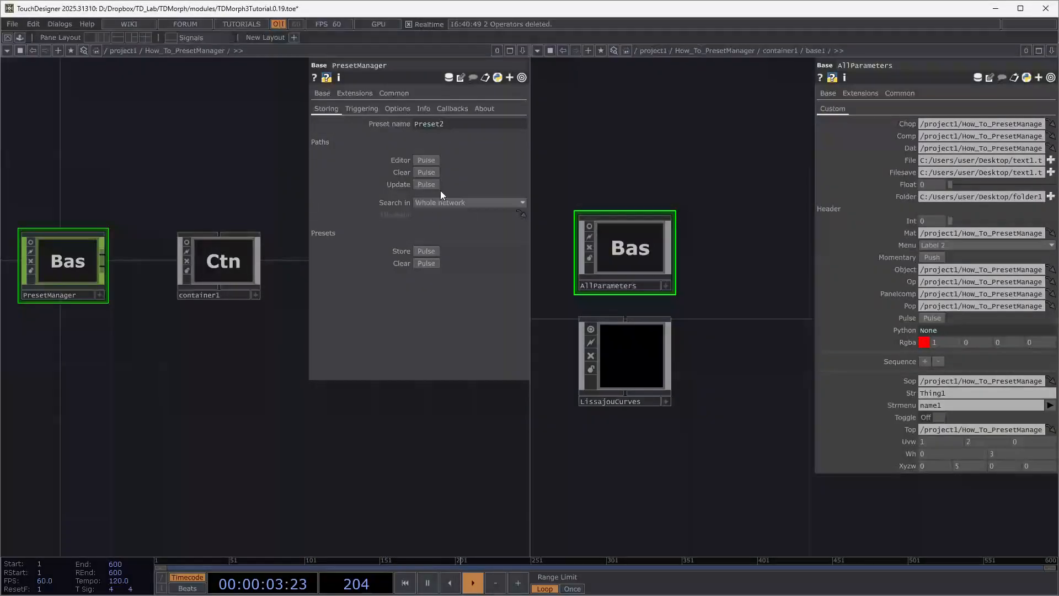
Widen AllParameters' parameter area to show full paths, and apply Preset0 followed by Preset1 with PresetManager's Set action.
click(361, 109)
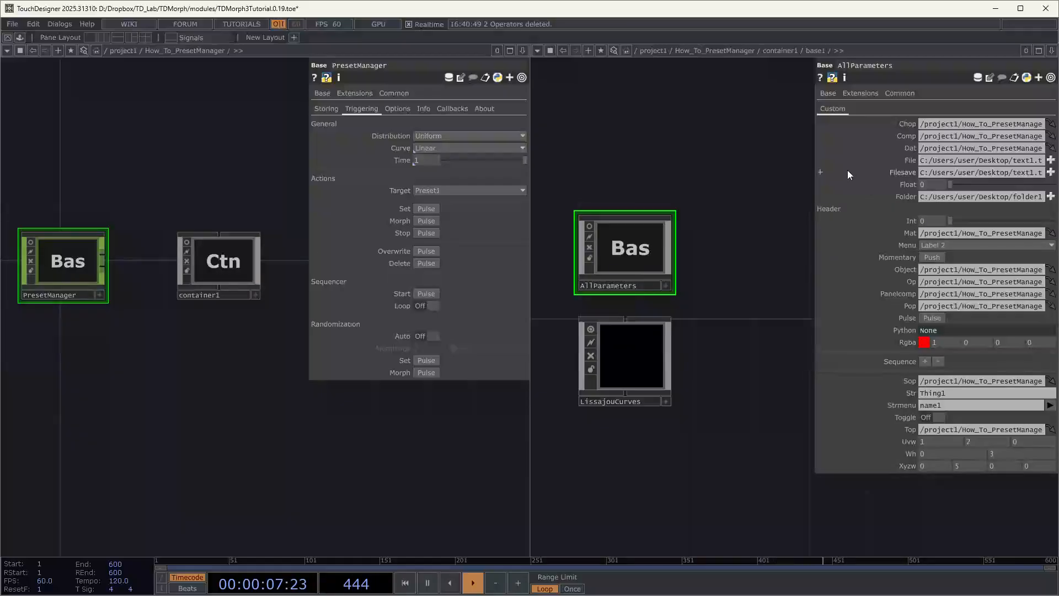
drag(813, 151, 605, 151)
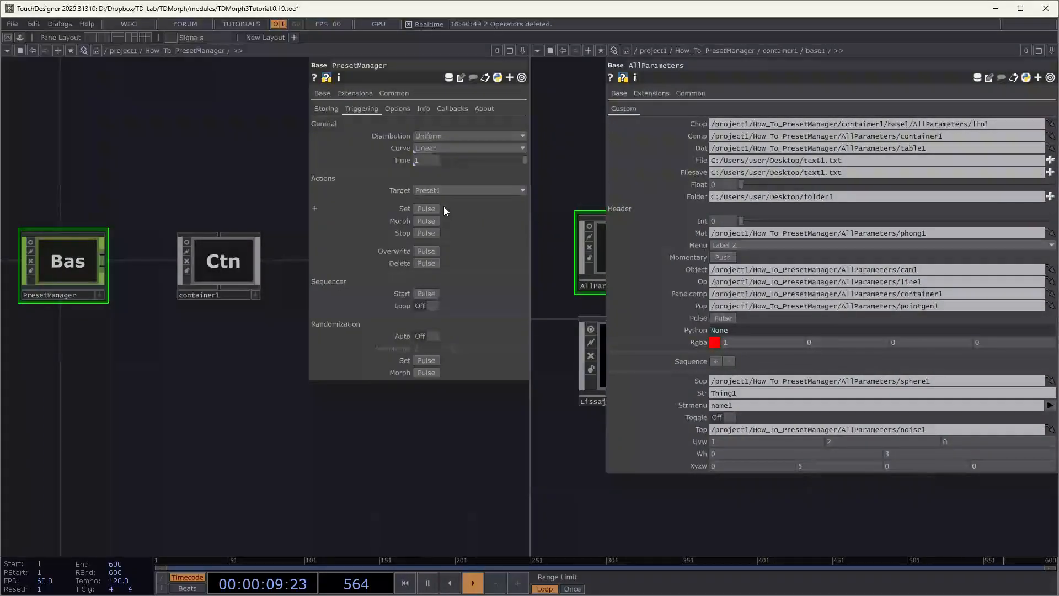
click(441, 191)
click(428, 201)
click(429, 208)
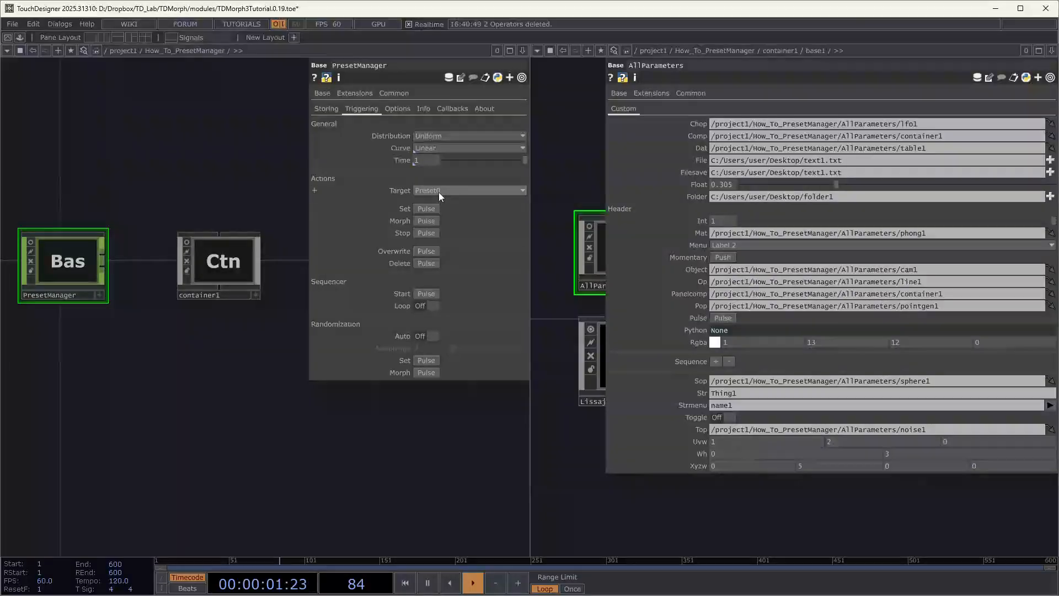
click(439, 191)
click(433, 213)
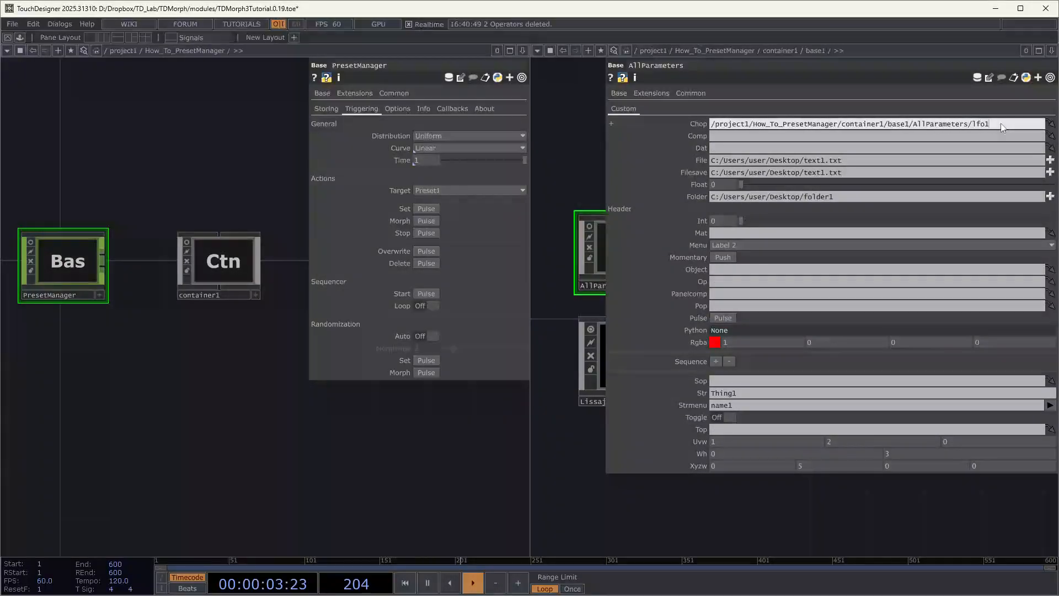
Check the Dat, Op and Panelcomp path fields of AllParameters, and narrow its parameter area.
click(757, 146)
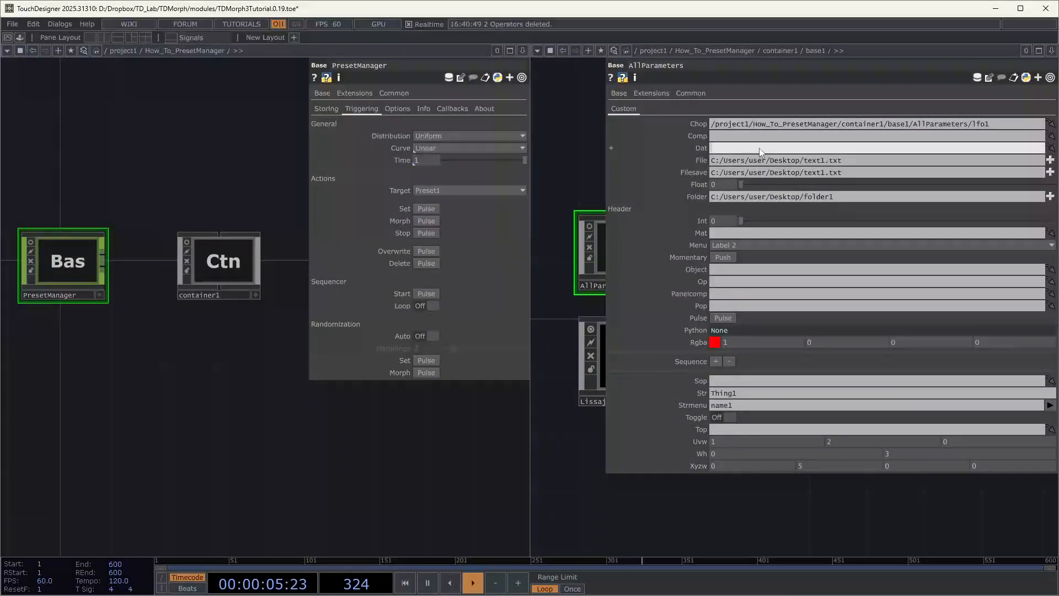
click(756, 283)
click(756, 295)
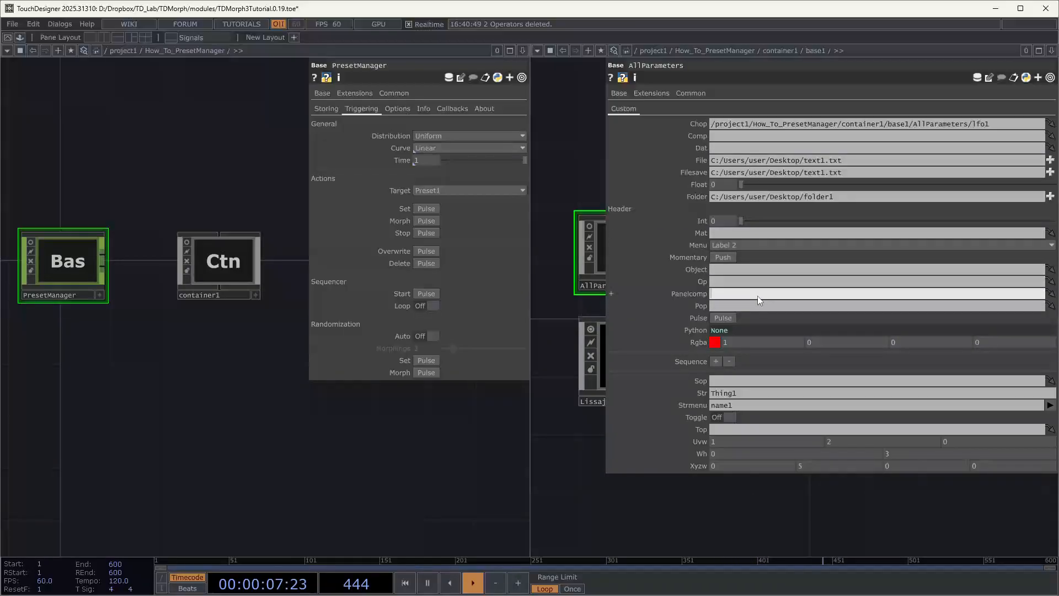
drag(604, 166, 709, 165)
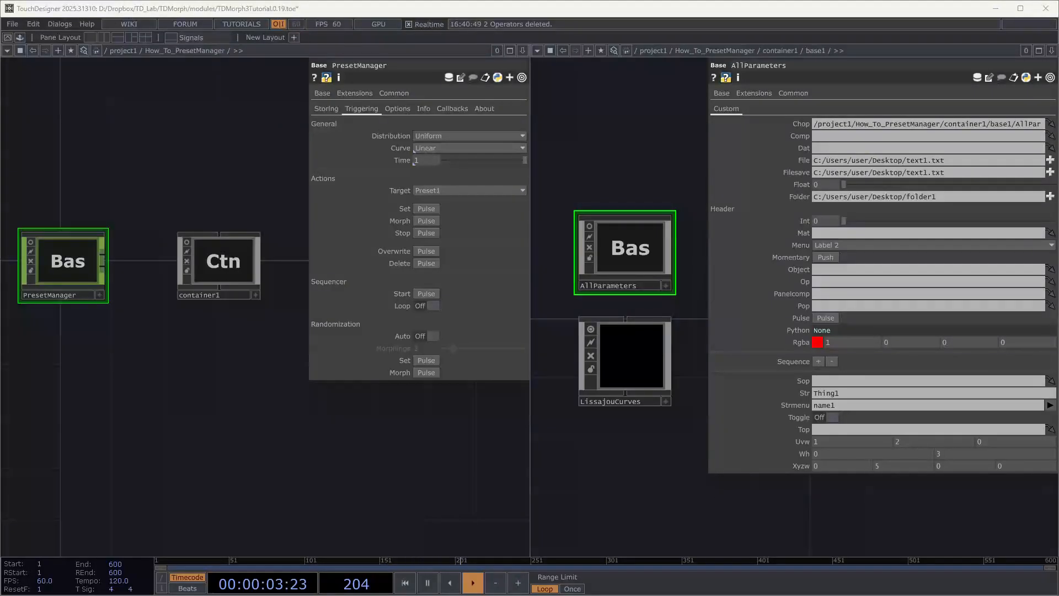
Open the Textport, read the TDMorph messages about moved operators, highlight the old noise1 path, and close the Textport.
key(alt+t)
drag(354, 280, 297, 219)
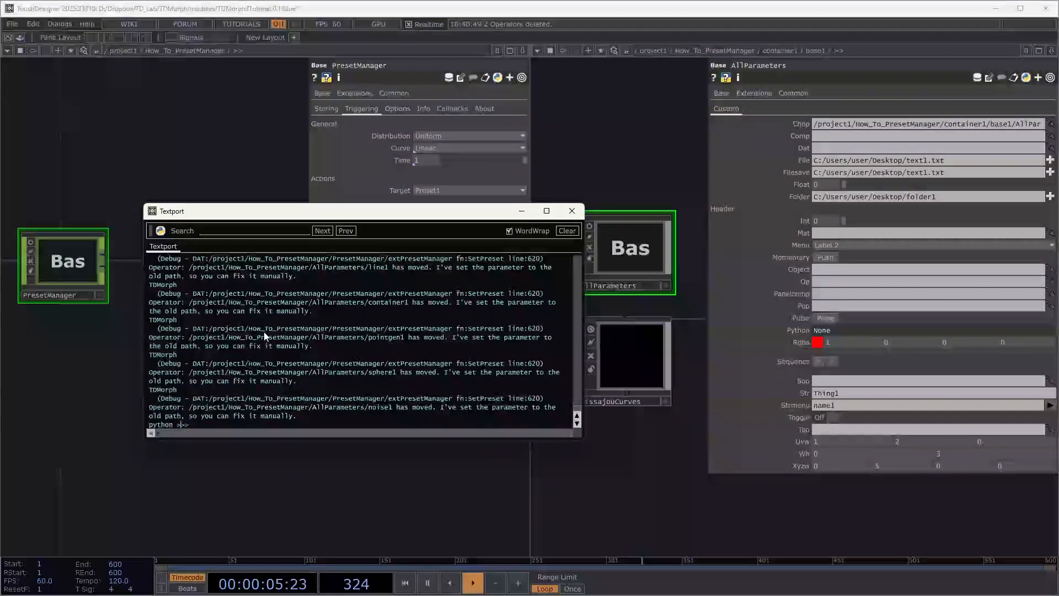
scroll(265, 336, up, 4)
scroll(282, 339, up, 8)
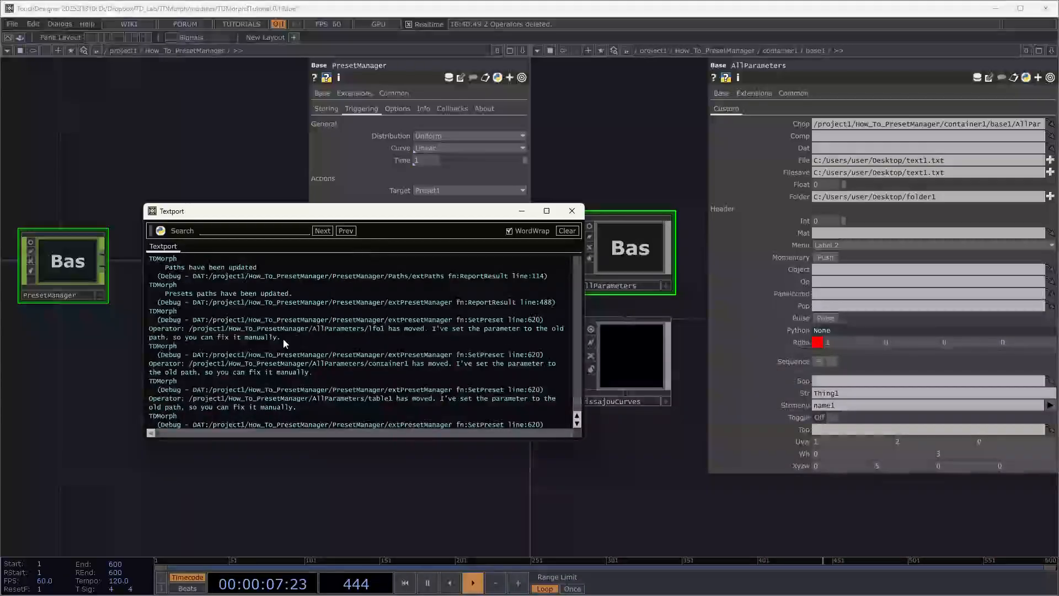
scroll(283, 339, down, 10)
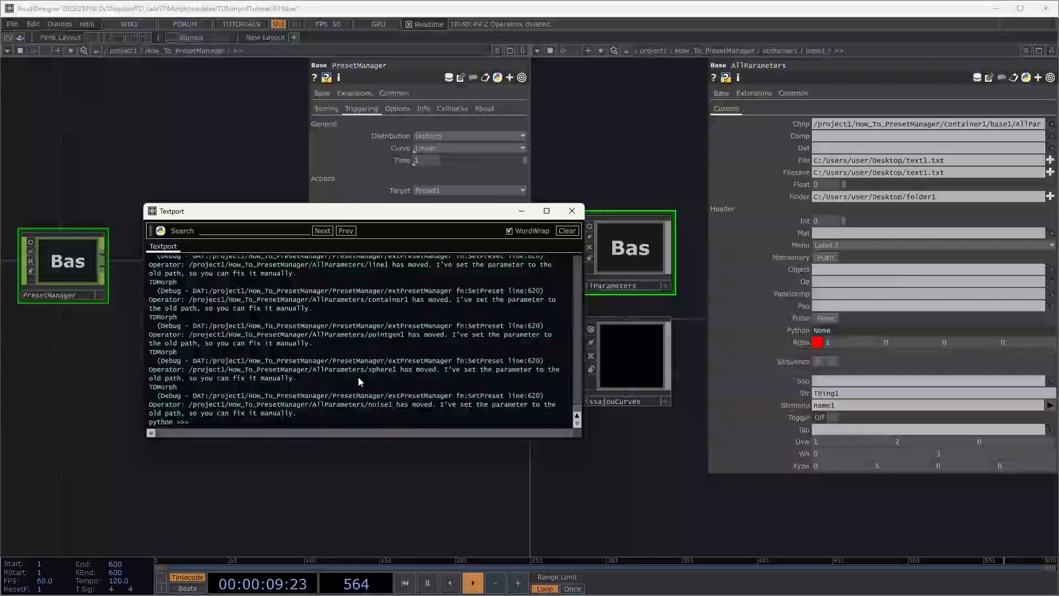
drag(300, 413, 393, 408)
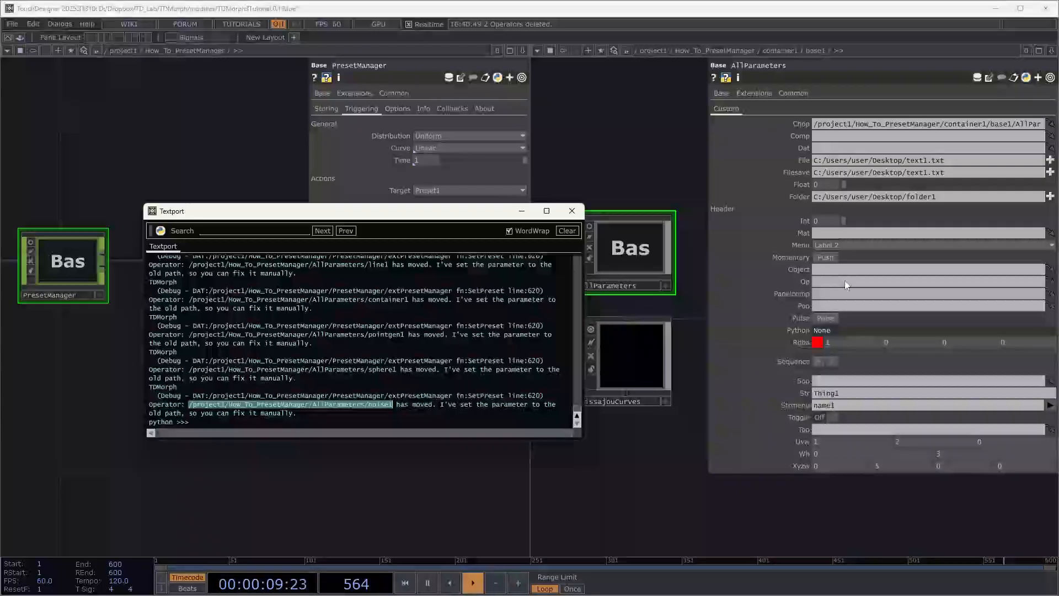
click(580, 215)
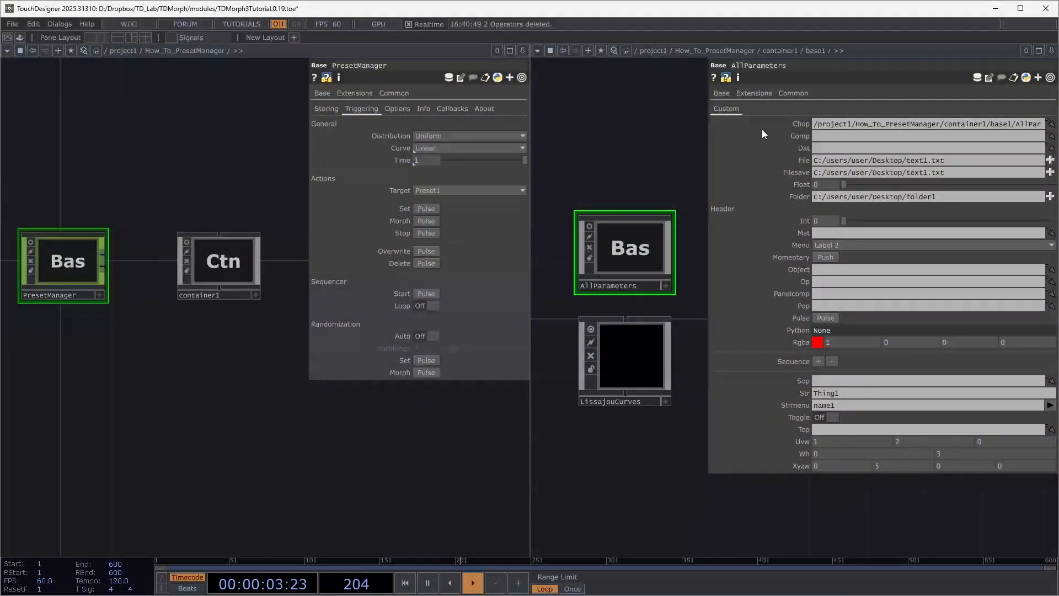
Close the network pane showing container1/base1 and frame the How_To_PresetManager network in the remaining pane.
mouse_move(796, 122)
key(alt+z)
drag(590, 226, 1033, 219)
key(h)
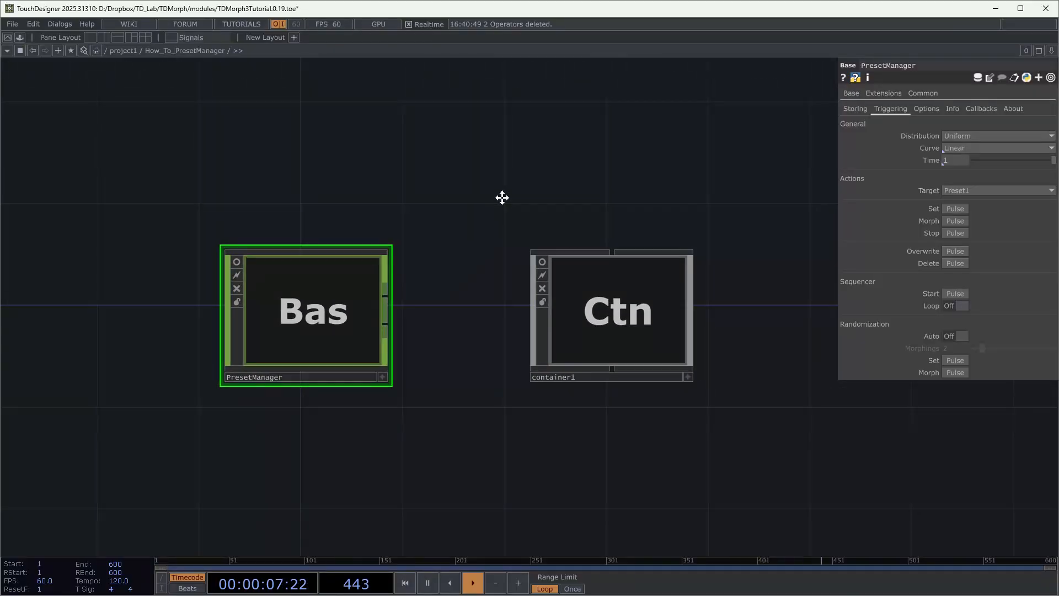